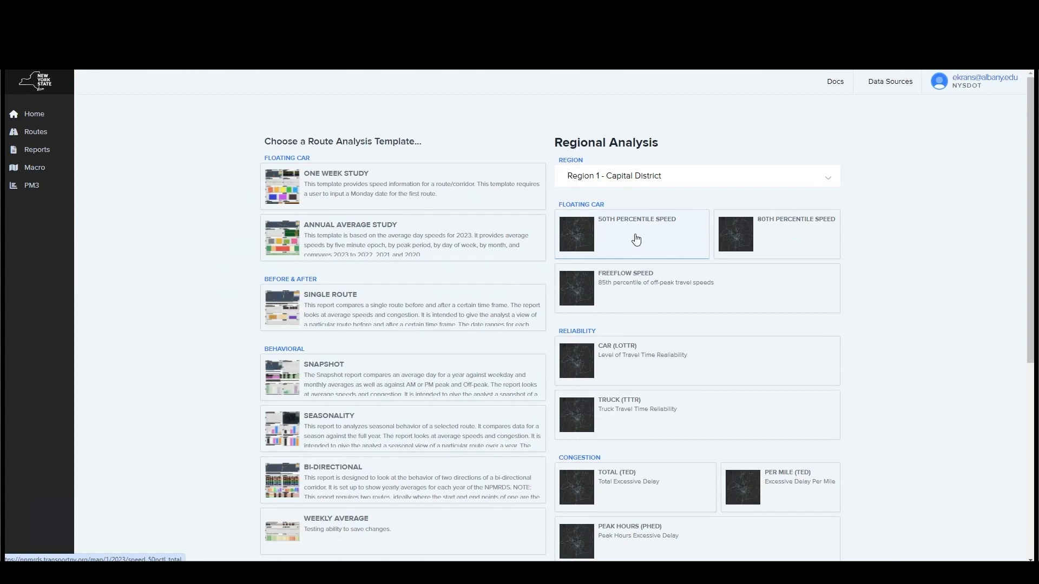
Look over the regional analysis measures, from floating car speeds and reliability to congestion, emissions, PM3 and TSMO
{"action": "scroll", "coordinate": [636, 239], "scroll_direction": "down", "scroll_amount": 1}
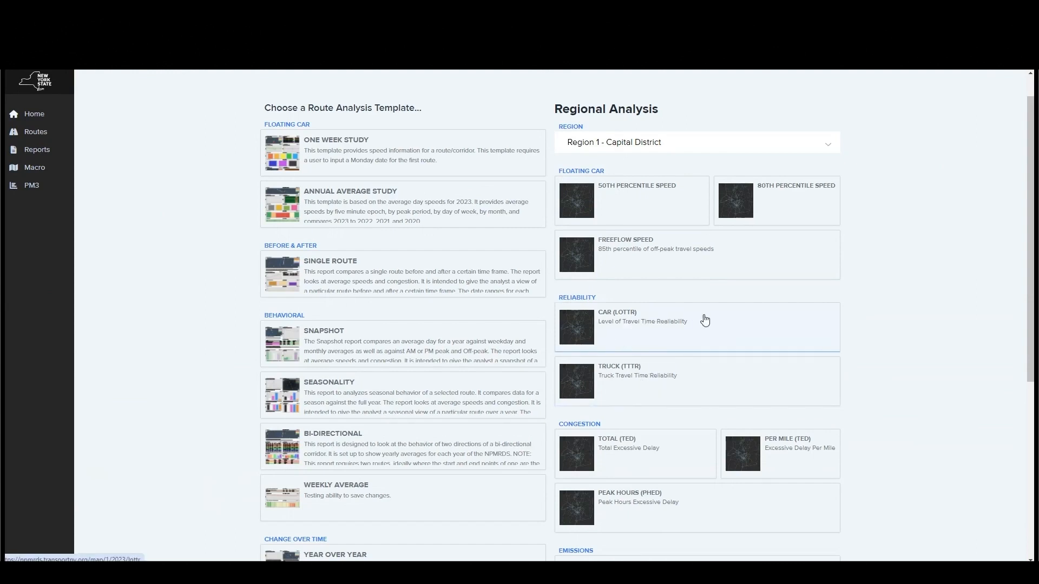
{"action": "scroll", "coordinate": [693, 325], "scroll_direction": "down", "scroll_amount": 1}
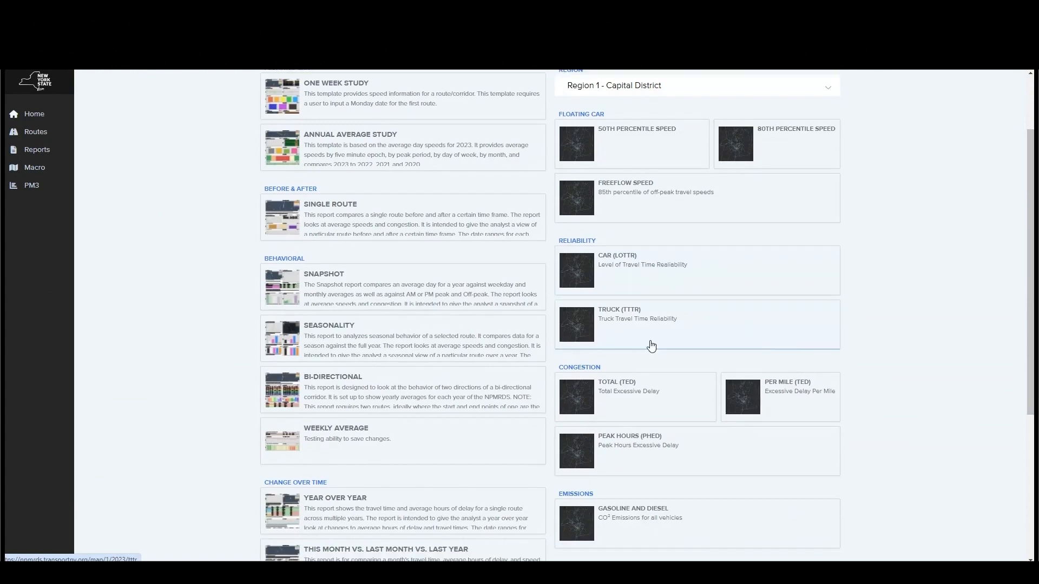
{"action": "scroll", "coordinate": [651, 346], "scroll_direction": "down", "scroll_amount": 1}
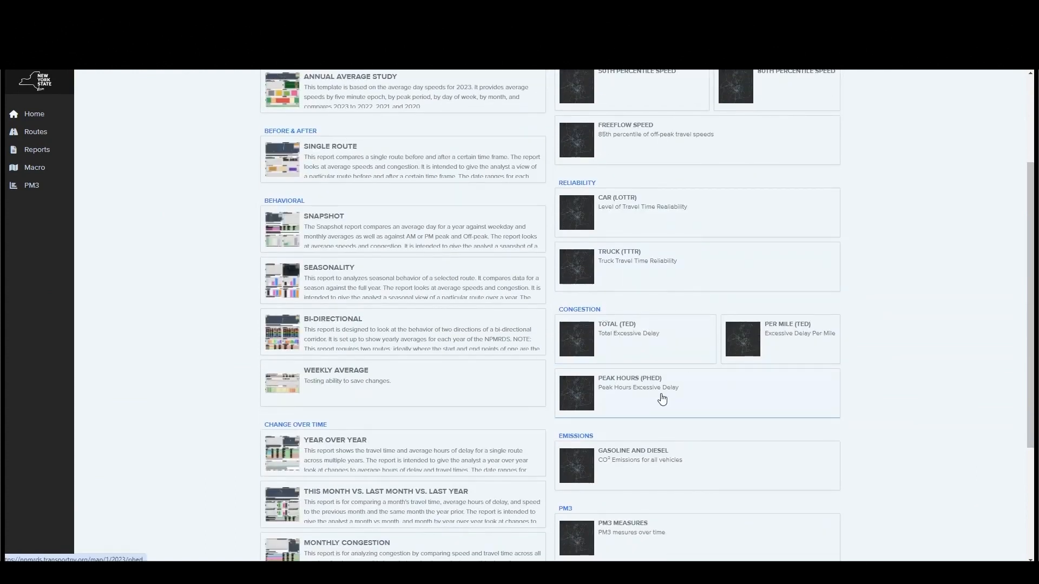
{"action": "scroll", "coordinate": [631, 445], "scroll_direction": "down", "scroll_amount": 1}
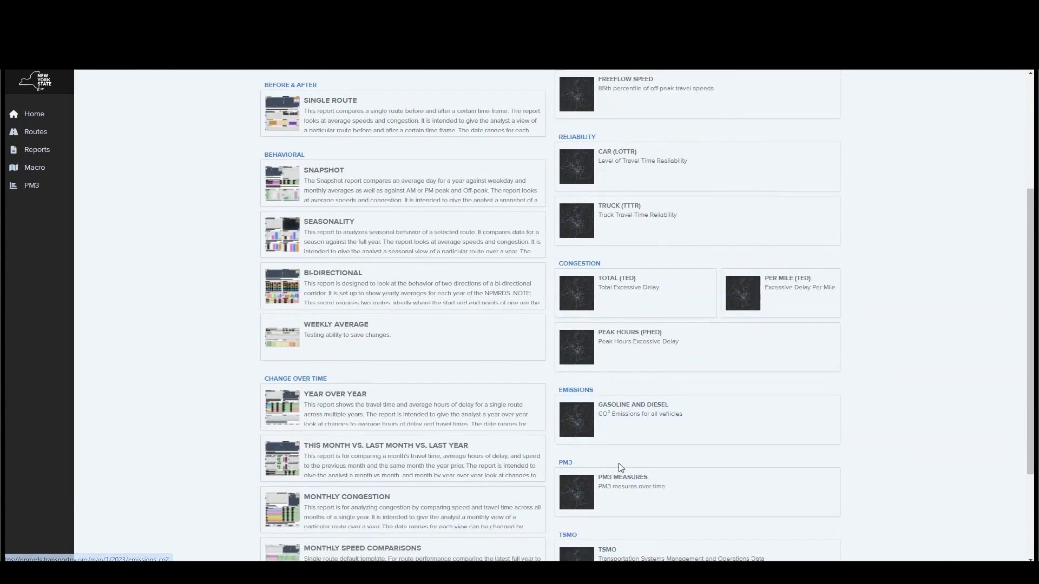
{"action": "scroll", "coordinate": [621, 468], "scroll_direction": "down", "scroll_amount": 1}
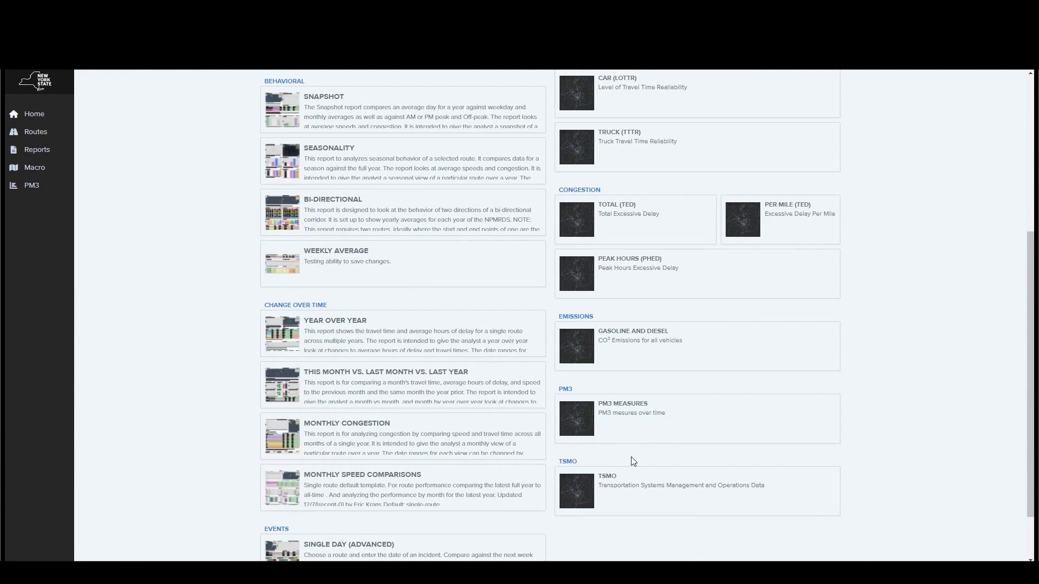
{"action": "scroll", "coordinate": [631, 461], "scroll_direction": "up", "scroll_amount": 3}
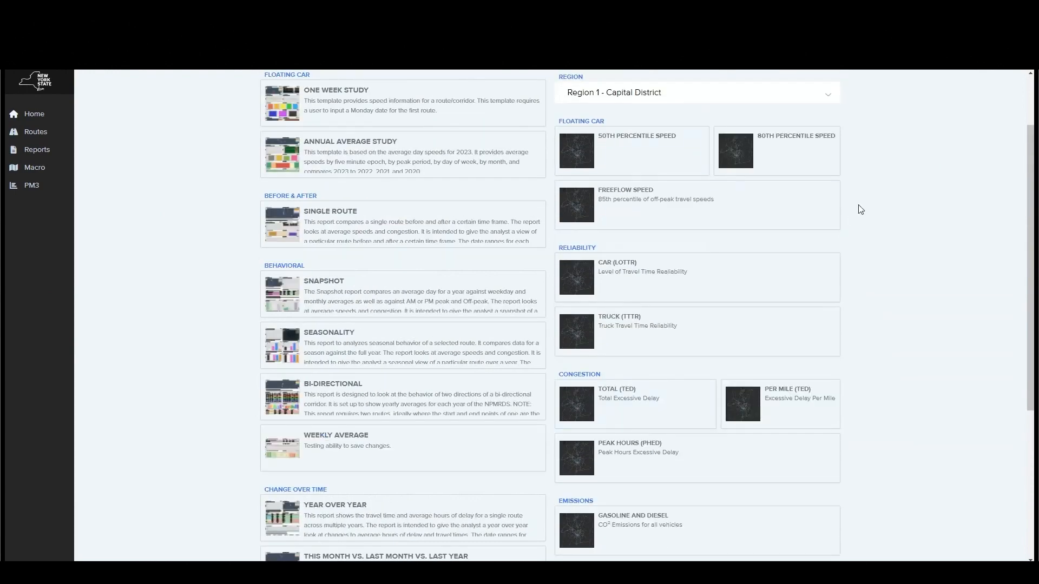
{"action": "scroll", "coordinate": [856, 210], "scroll_direction": "up", "scroll_amount": 1}
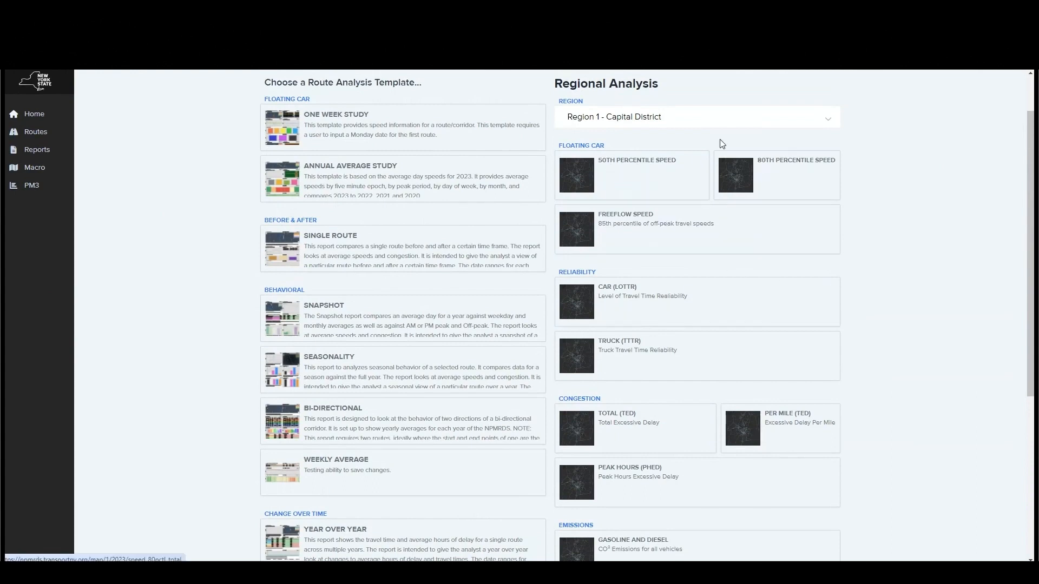
Check the available regions, keep Region 1 - Capital District, and open its 50th Percentile Speed map
{"action": "left_click", "coordinate": [669, 122]}
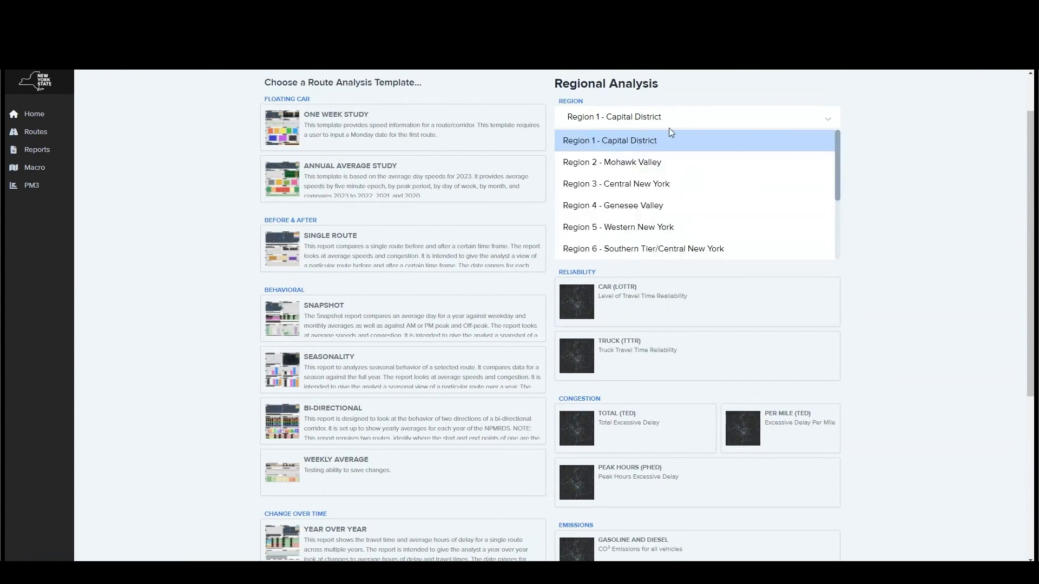
{"action": "scroll", "coordinate": [660, 216], "scroll_direction": "down", "scroll_amount": 1}
{"action": "scroll", "coordinate": [661, 219], "scroll_direction": "down", "scroll_amount": 5}
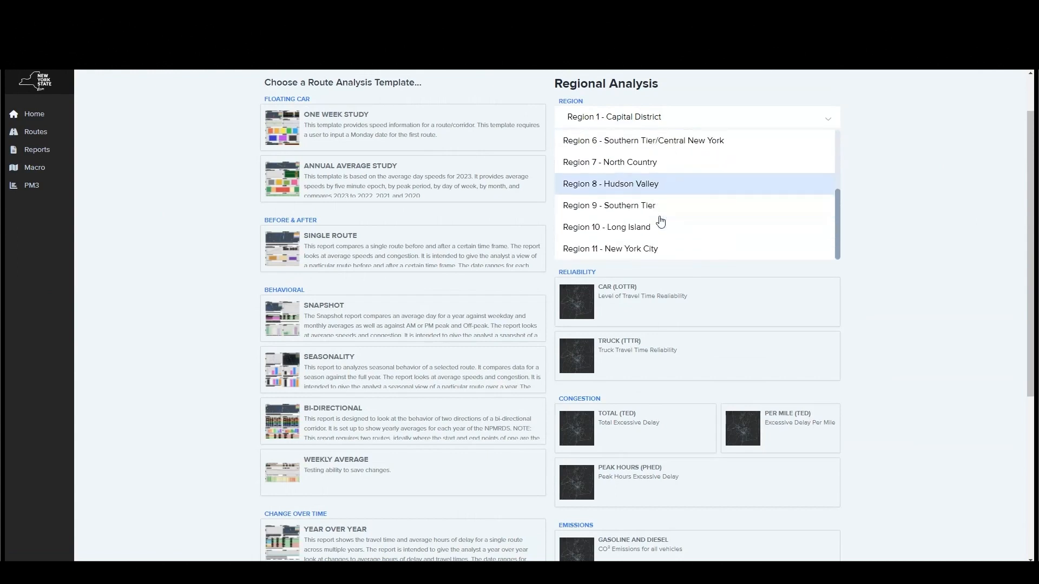
{"action": "left_click", "coordinate": [906, 170]}
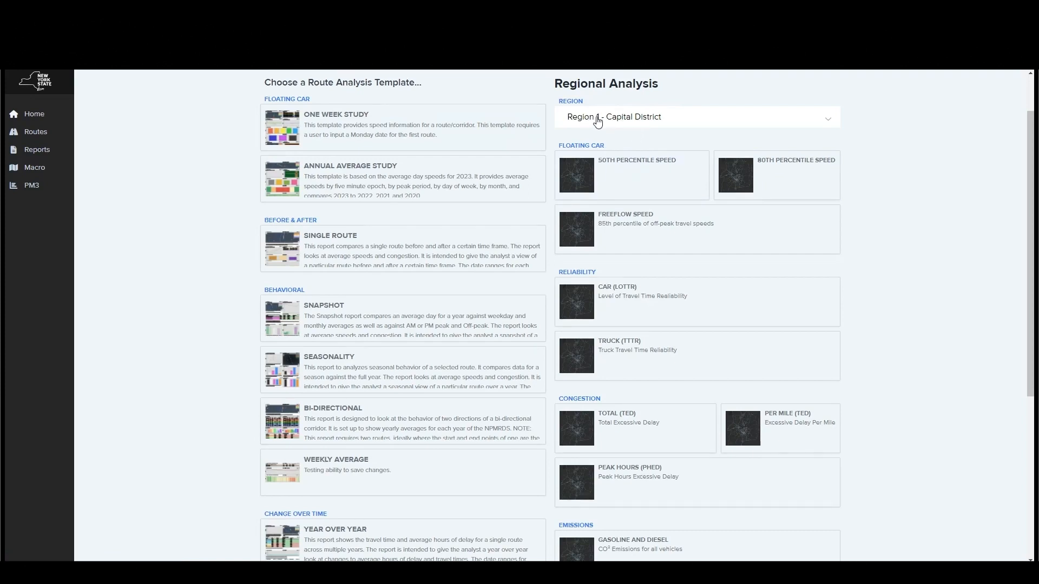
{"action": "left_click", "coordinate": [626, 175]}
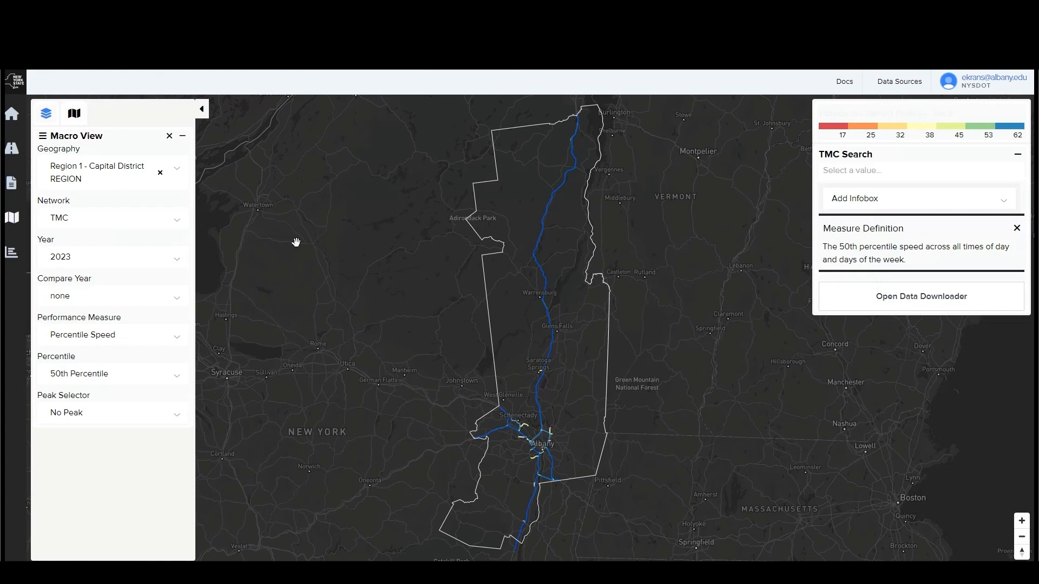
Review the percentile choices offered for the Percentile Speed measure, keeping the 50th Percentile
{"action": "left_click", "coordinate": [70, 379]}
{"action": "scroll", "coordinate": [86, 481], "scroll_direction": "down", "scroll_amount": 3}
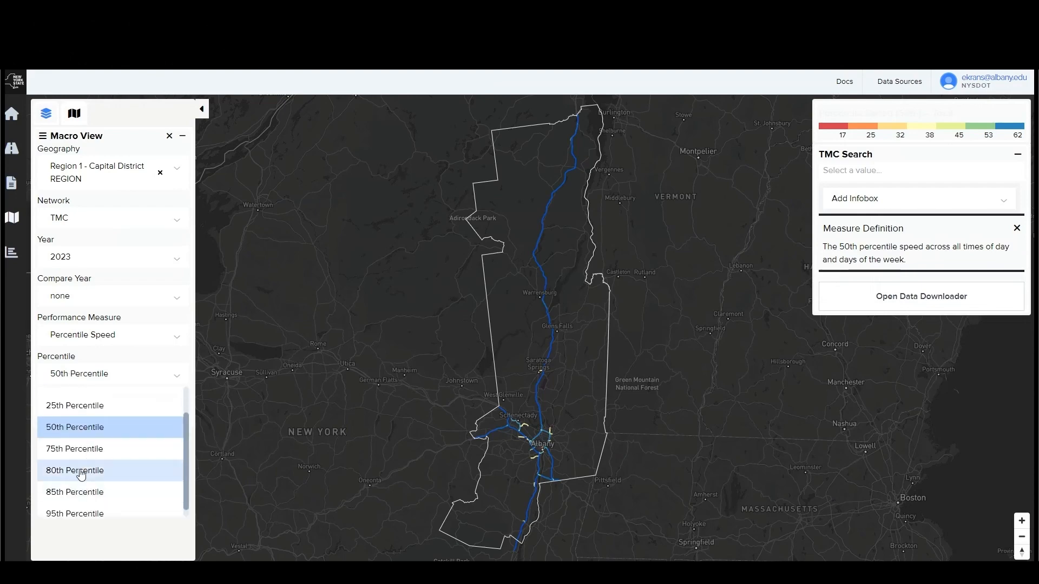
{"action": "scroll", "coordinate": [81, 476], "scroll_direction": "down", "scroll_amount": 1}
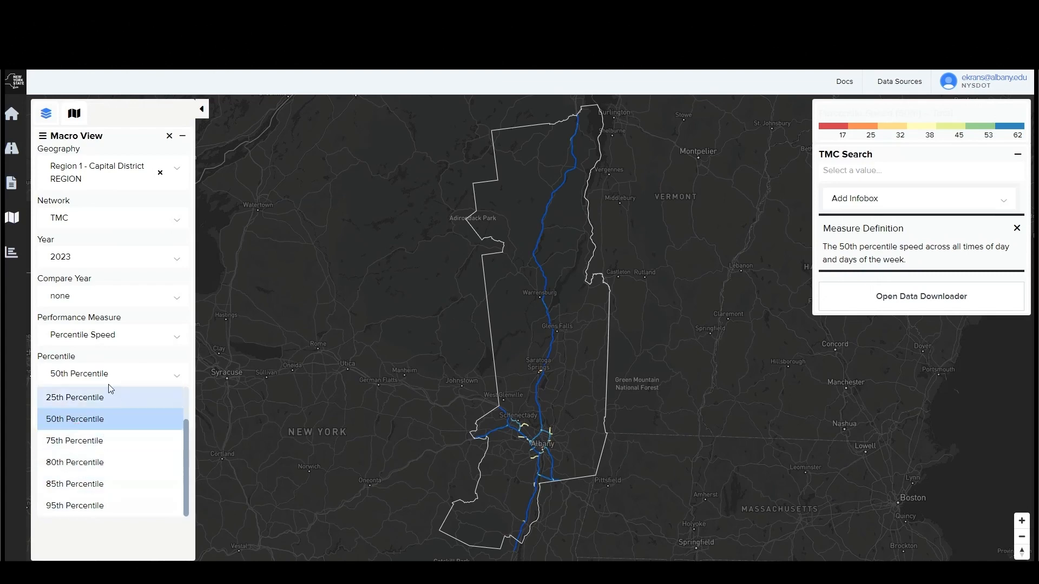
{"action": "left_click", "coordinate": [95, 467]}
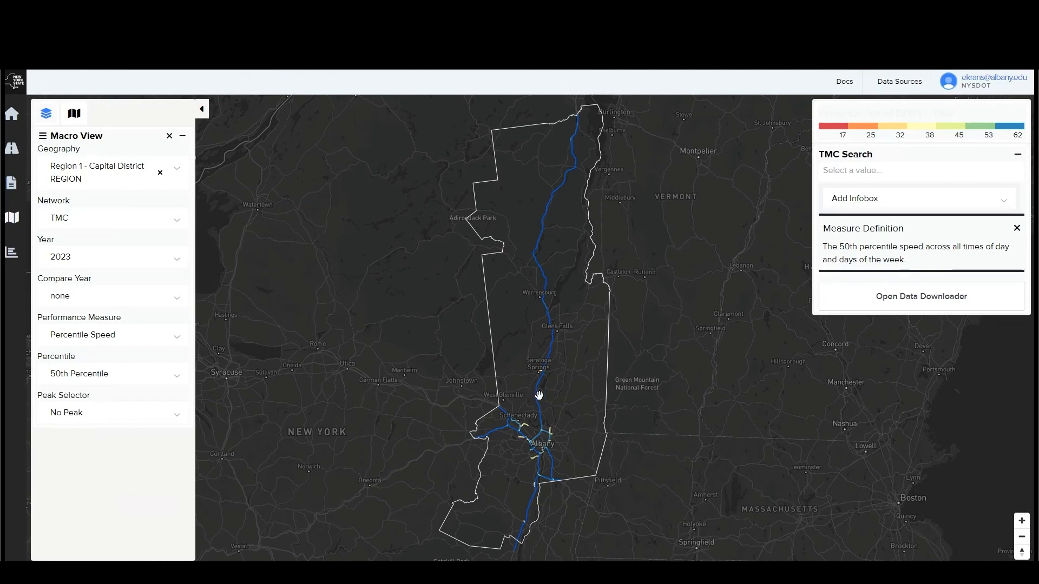
Select the I-87 segment just south of Malta on the map and open the detail page for TMC 120+05871
{"action": "scroll", "coordinate": [539, 396], "scroll_direction": "up", "scroll_amount": 5}
{"action": "scroll", "coordinate": [532, 426], "scroll_direction": "up", "scroll_amount": 5}
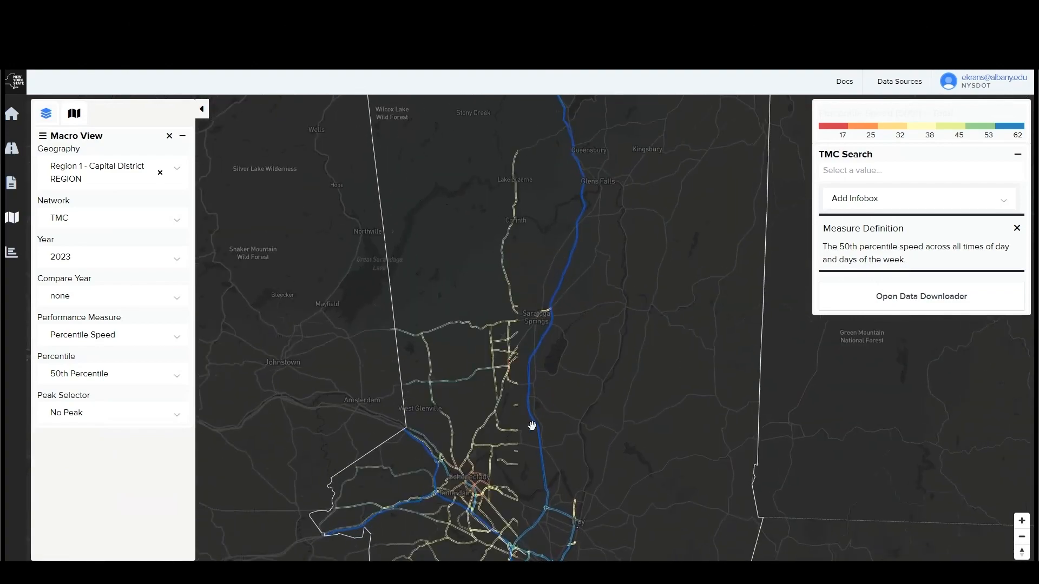
{"action": "scroll", "coordinate": [532, 426], "scroll_direction": "up", "scroll_amount": 2}
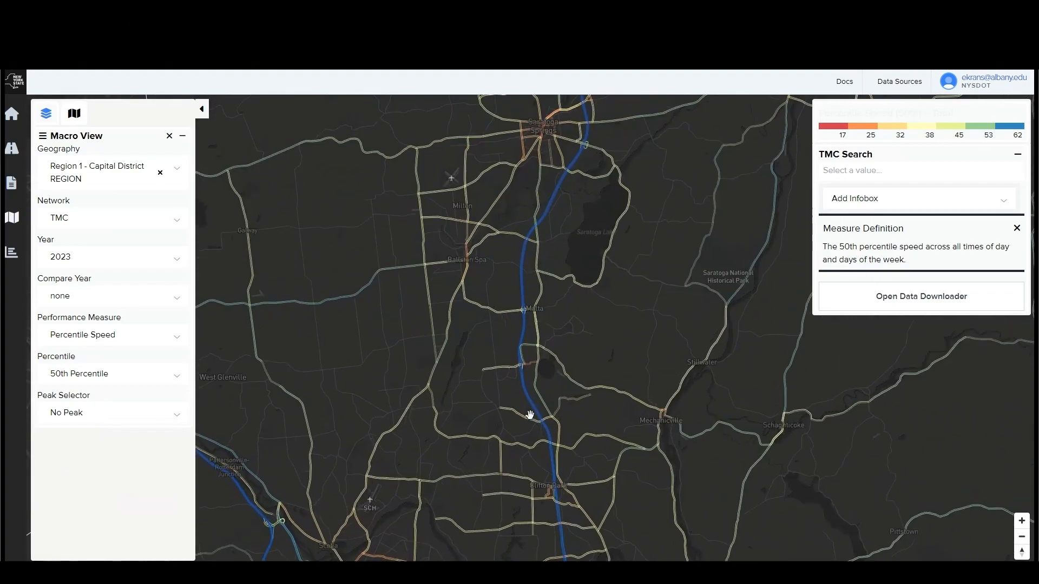
{"action": "left_click", "coordinate": [533, 400]}
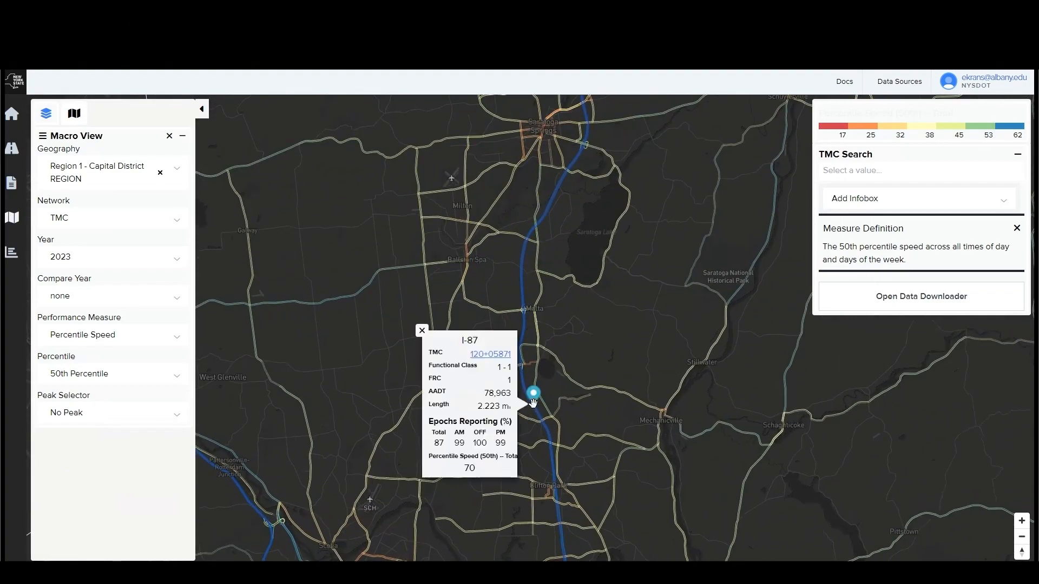
{"action": "left_click", "coordinate": [489, 356]}
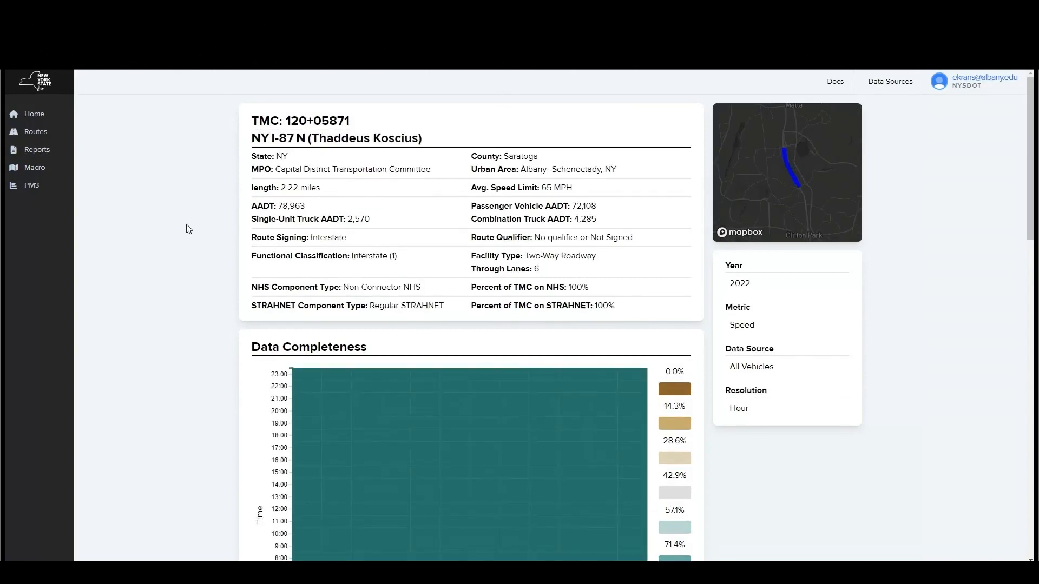
Examine the segment's Data Completeness chart by month and hour, checking the overnight hours in particular
{"action": "scroll", "coordinate": [189, 229], "scroll_direction": "down", "scroll_amount": 1}
{"action": "scroll", "coordinate": [187, 229], "scroll_direction": "down", "scroll_amount": 3}
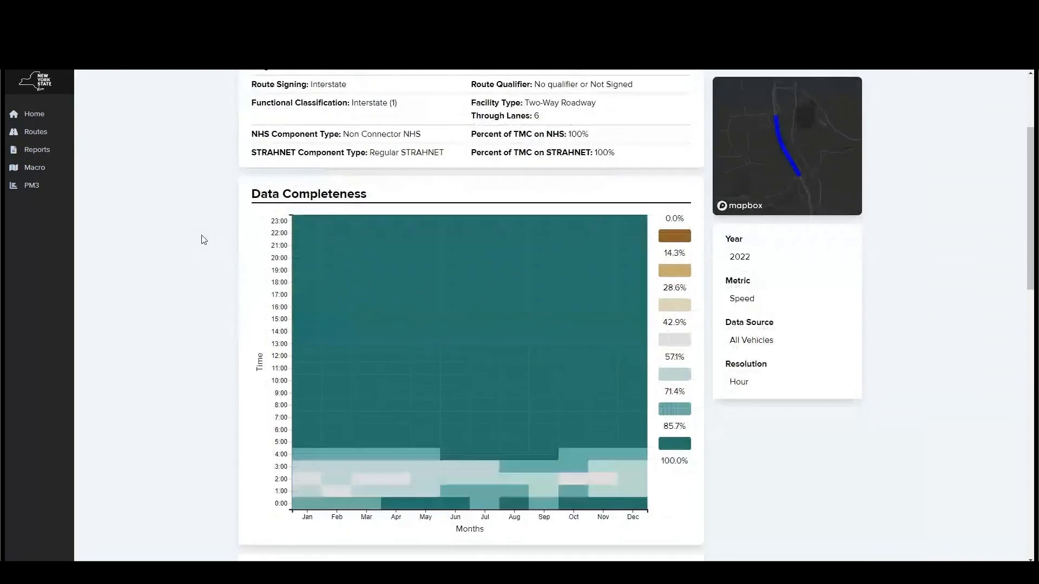
{"action": "mouse_move", "coordinate": [333, 378]}
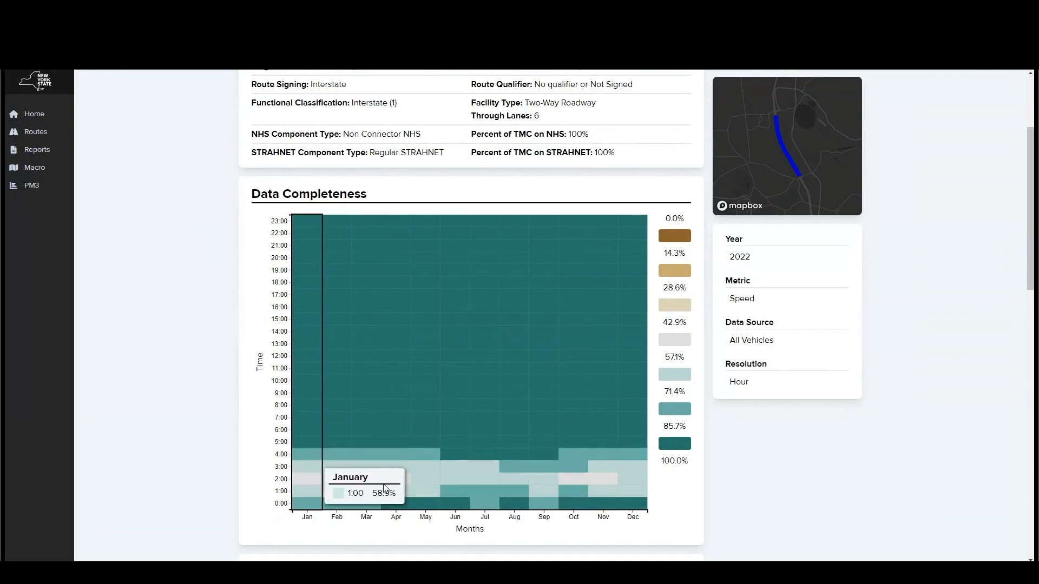
{"action": "scroll", "coordinate": [541, 444], "scroll_direction": "down", "scroll_amount": 1}
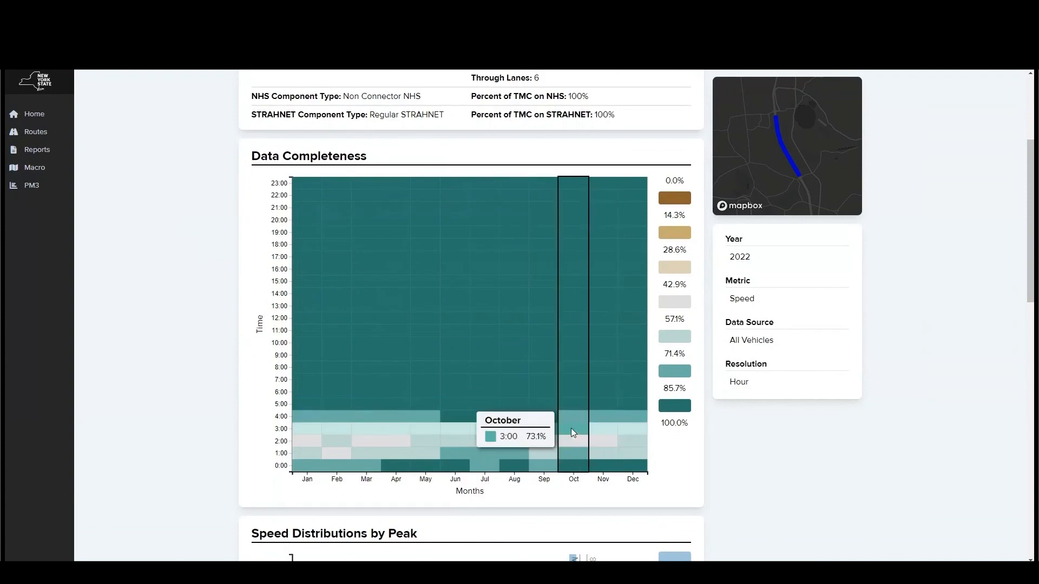
{"action": "scroll", "coordinate": [571, 428], "scroll_direction": "down", "scroll_amount": 1}
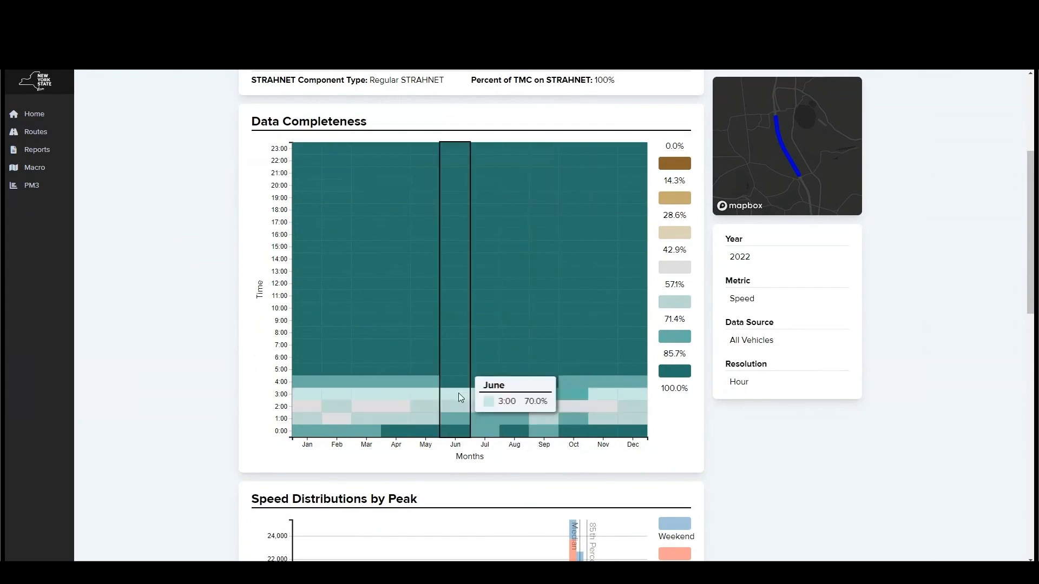
Examine the Speed Distributions by Peak chart, inspecting the counts per period for the bars around 70 to 73 MPH
{"action": "scroll", "coordinate": [459, 392], "scroll_direction": "down", "scroll_amount": 3}
{"action": "scroll", "coordinate": [230, 347], "scroll_direction": "down", "scroll_amount": 5}
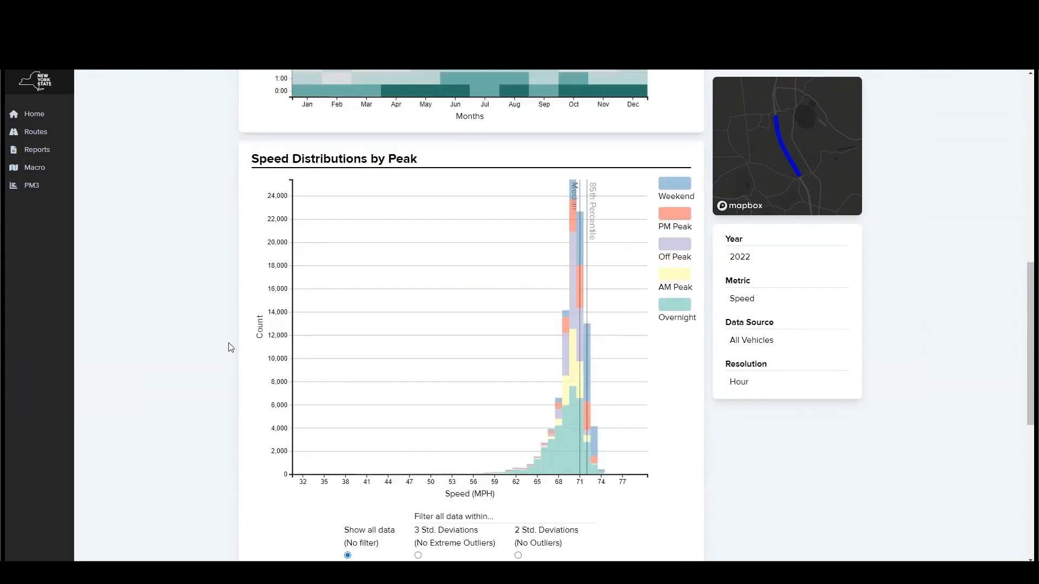
{"action": "mouse_move", "coordinate": [563, 447]}
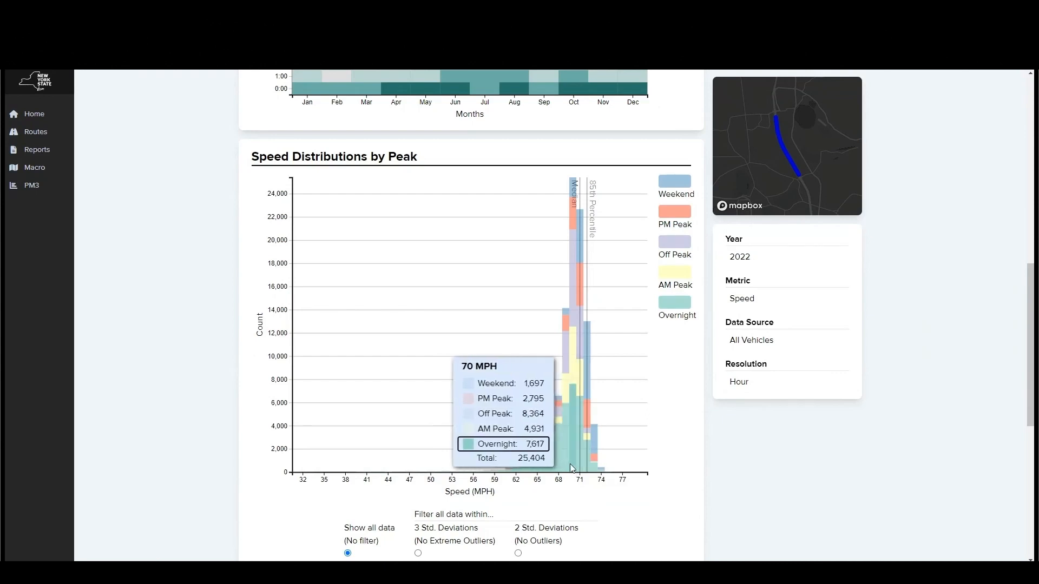
{"action": "mouse_move", "coordinate": [562, 426]}
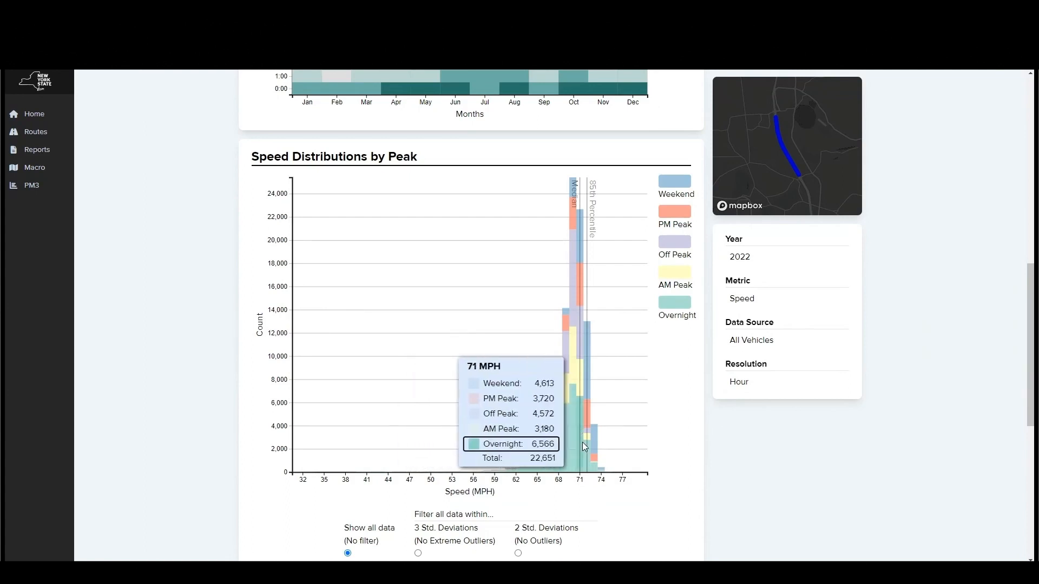
{"action": "mouse_move", "coordinate": [603, 475]}
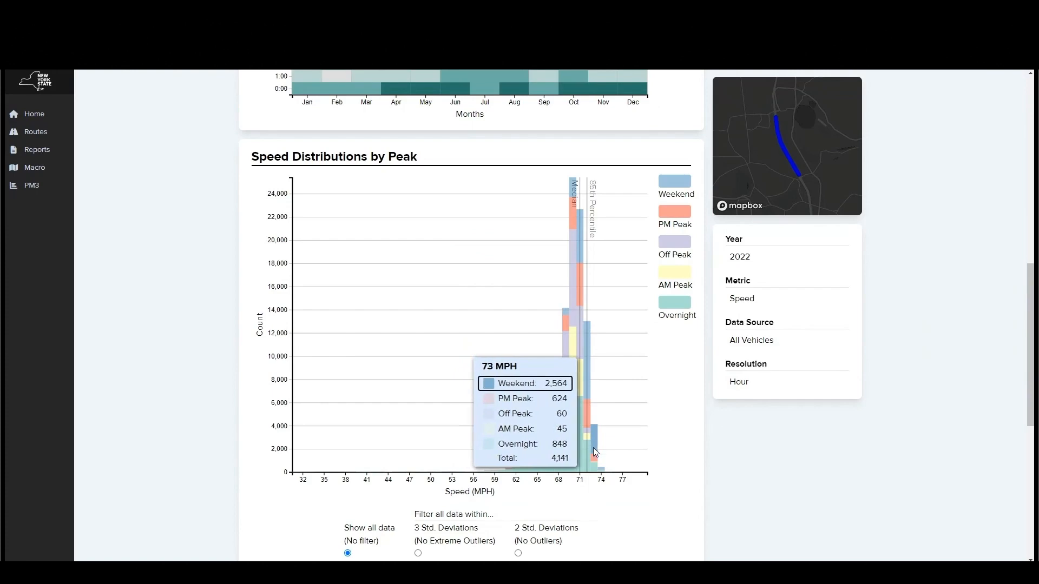
Examine the PM3 Measures charts for travel time reliability, truck reliability and peak hours of excessive delay over the years
{"action": "scroll", "coordinate": [390, 374], "scroll_direction": "down", "scroll_amount": 2}
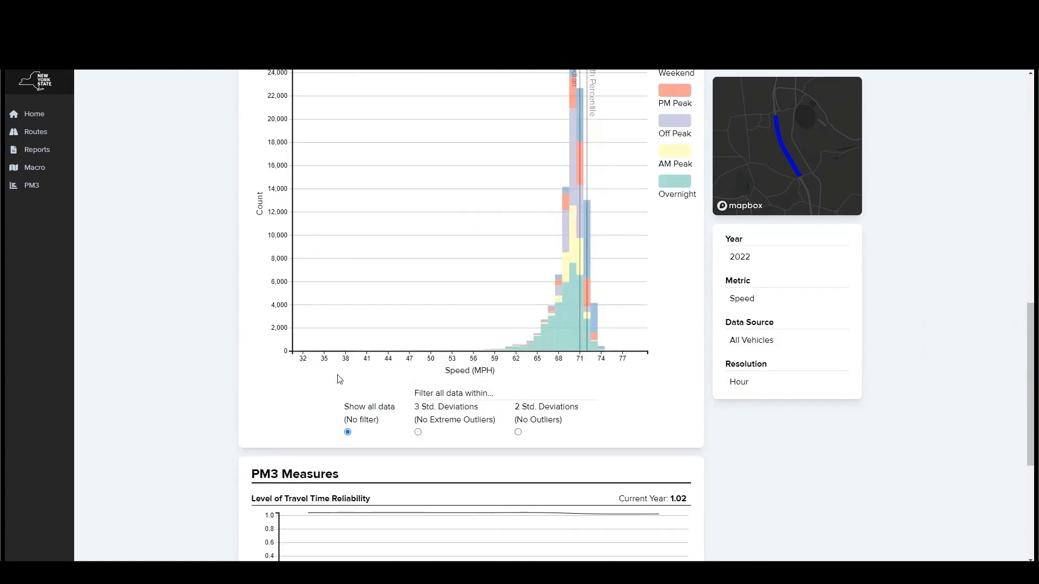
{"action": "scroll", "coordinate": [339, 379], "scroll_direction": "up", "scroll_amount": 1}
{"action": "scroll", "coordinate": [308, 378], "scroll_direction": "down", "scroll_amount": 4}
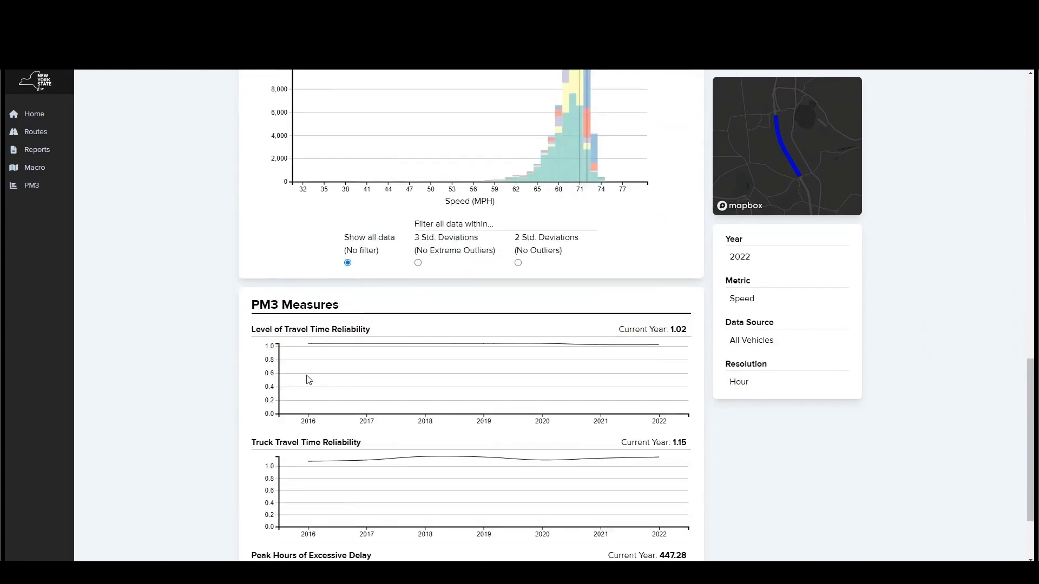
{"action": "scroll", "coordinate": [308, 380], "scroll_direction": "down", "scroll_amount": 2}
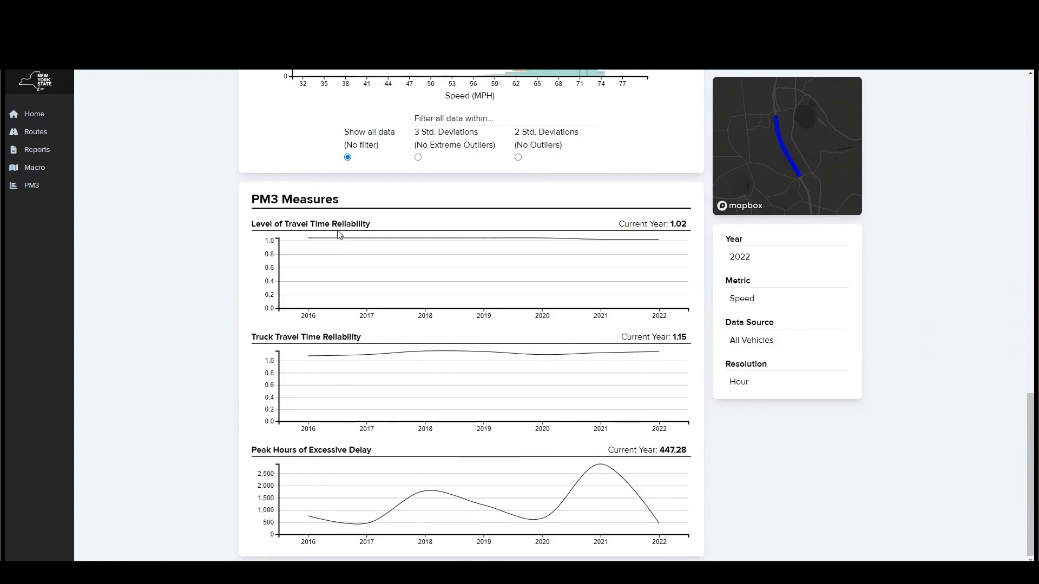
{"action": "mouse_move", "coordinate": [480, 247]}
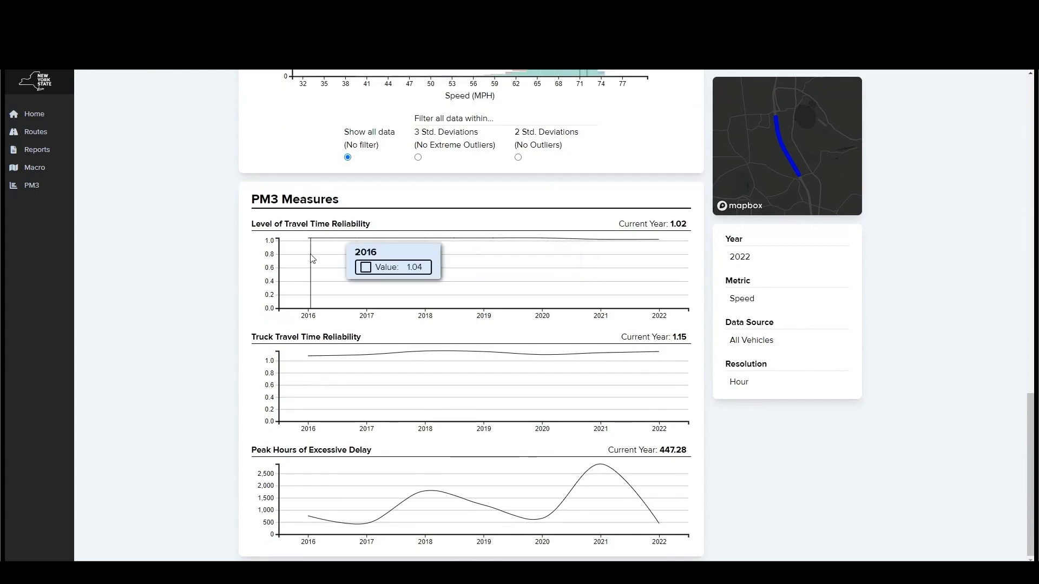
{"action": "mouse_move", "coordinate": [637, 364]}
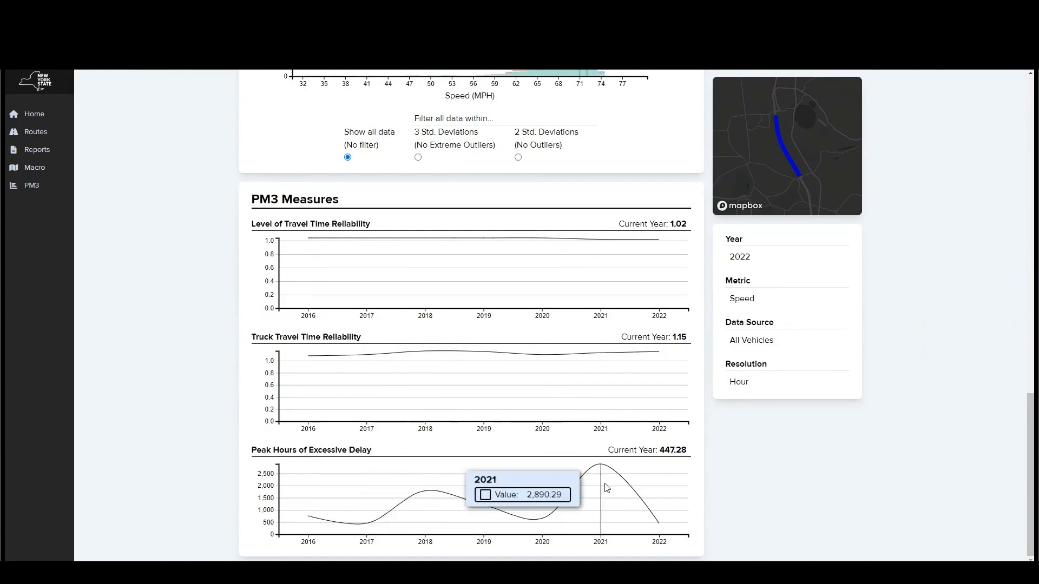
Return from the segment detail page to the Macro View map and close the I-87 segment's information popup
{"action": "scroll", "coordinate": [441, 431], "scroll_direction": "up", "scroll_amount": 5}
{"action": "scroll", "coordinate": [442, 430], "scroll_direction": "up", "scroll_amount": 10}
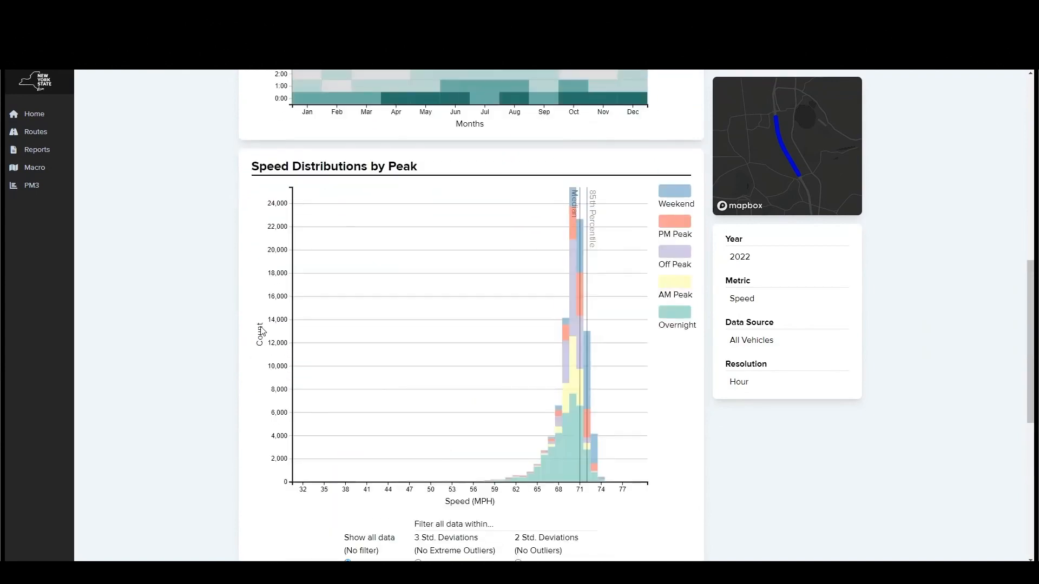
{"action": "scroll", "coordinate": [227, 303], "scroll_direction": "up", "scroll_amount": 2}
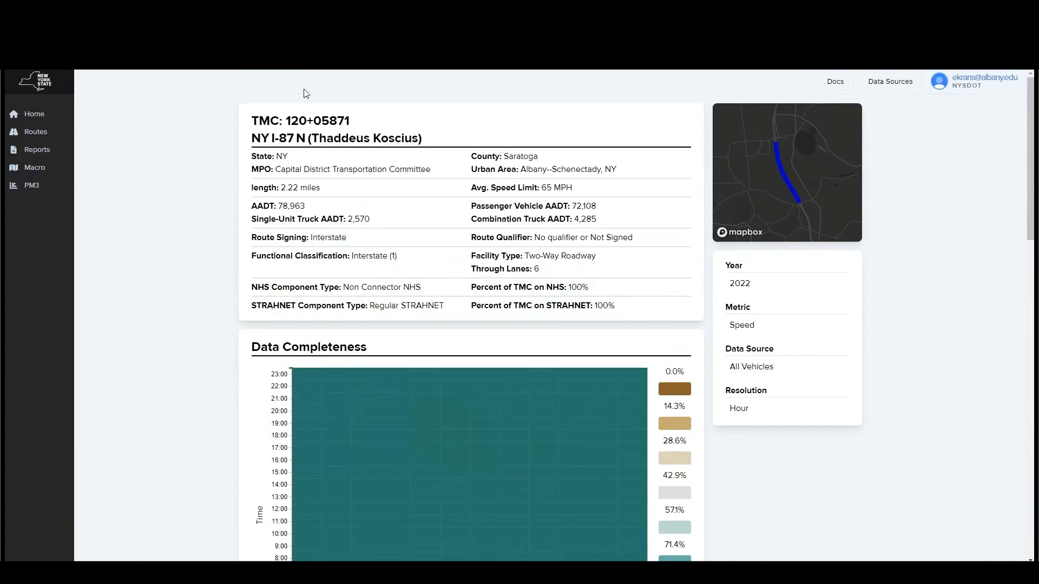
{"action": "key", "text": "ctrl+shift+Tab"}
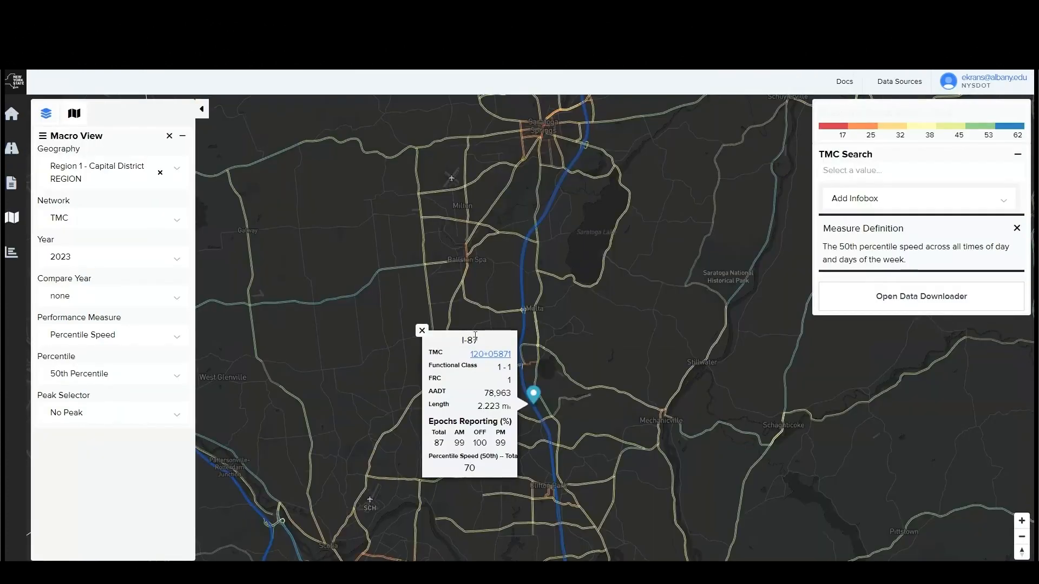
{"action": "left_click", "coordinate": [419, 330]}
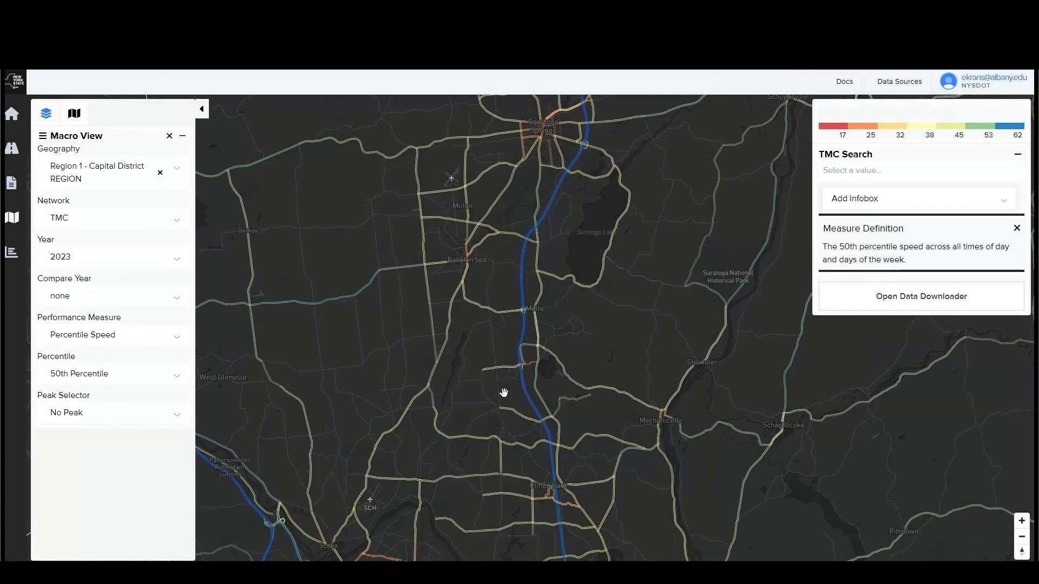
Examine the 50th percentile speeds across the Region 1 map, from the local roads around New Salem out to the whole region
{"action": "scroll", "coordinate": [504, 393], "scroll_direction": "down", "scroll_amount": 5}
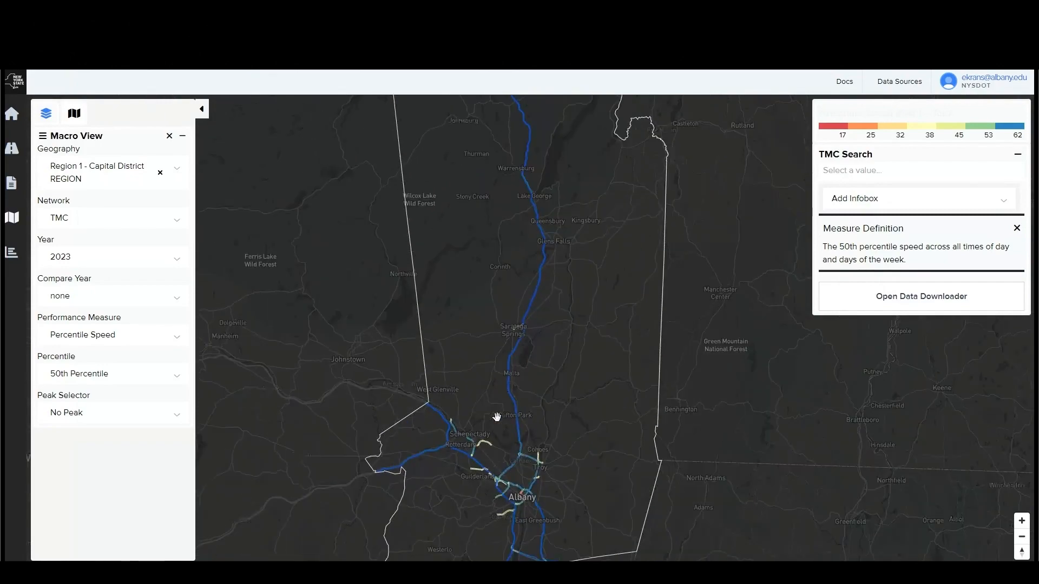
{"action": "scroll", "coordinate": [497, 417], "scroll_direction": "up", "scroll_amount": 5}
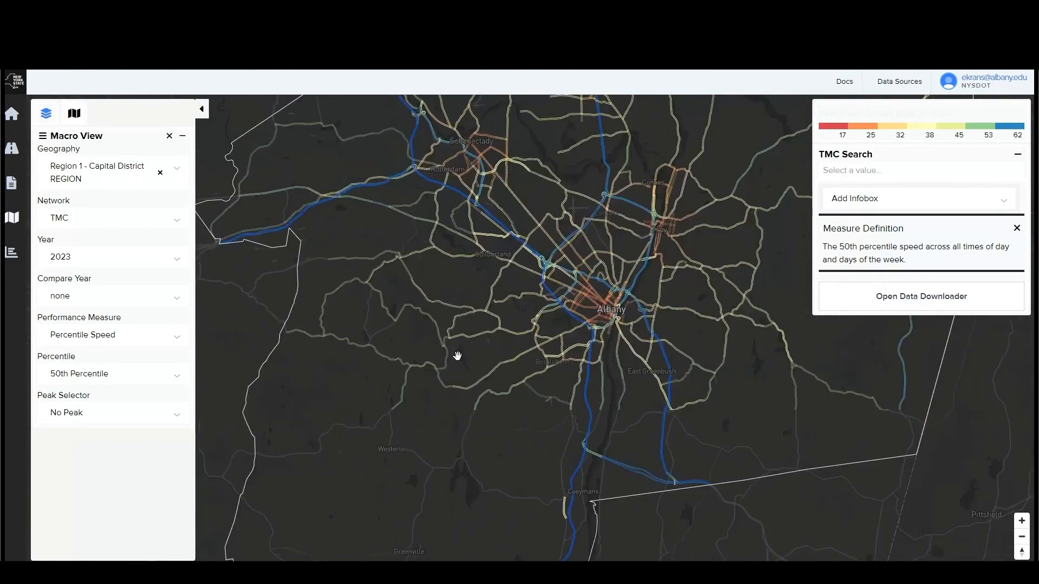
{"action": "scroll", "coordinate": [457, 355], "scroll_direction": "up", "scroll_amount": 5}
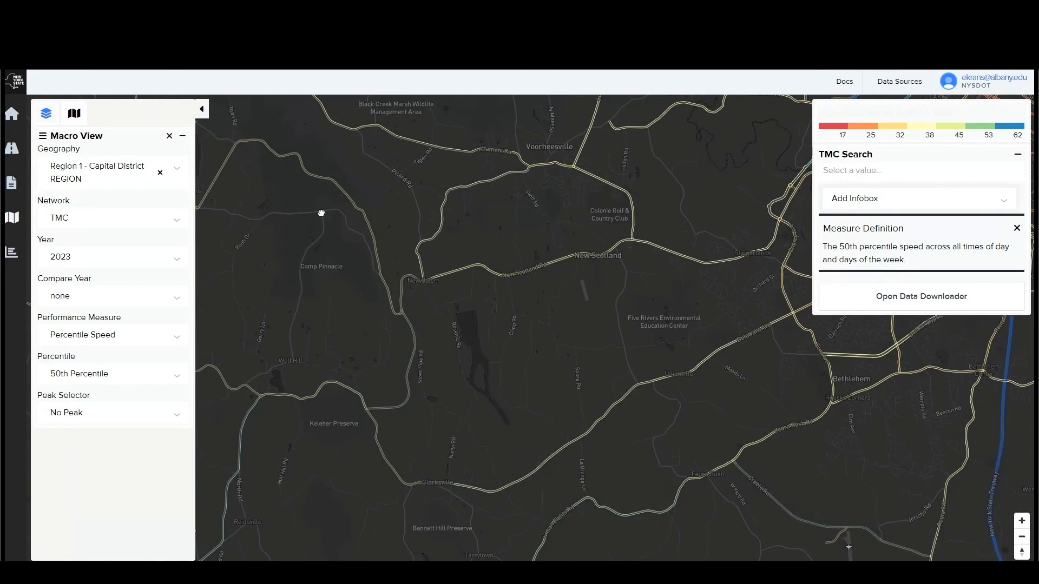
{"action": "scroll", "coordinate": [320, 213], "scroll_direction": "up", "scroll_amount": 3}
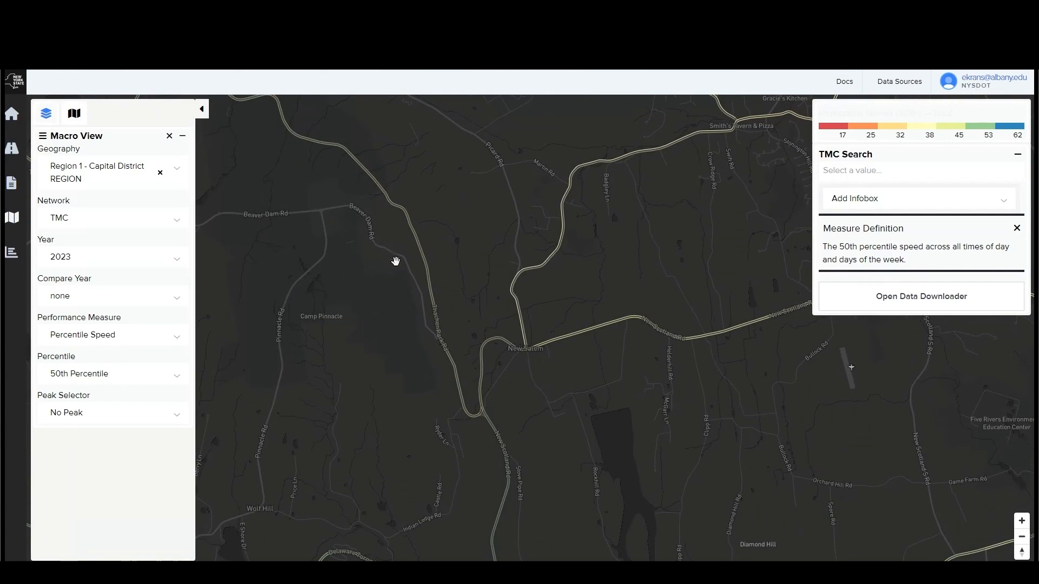
{"action": "left_click_drag", "start_coordinate": [396, 262], "coordinate": [331, 294]}
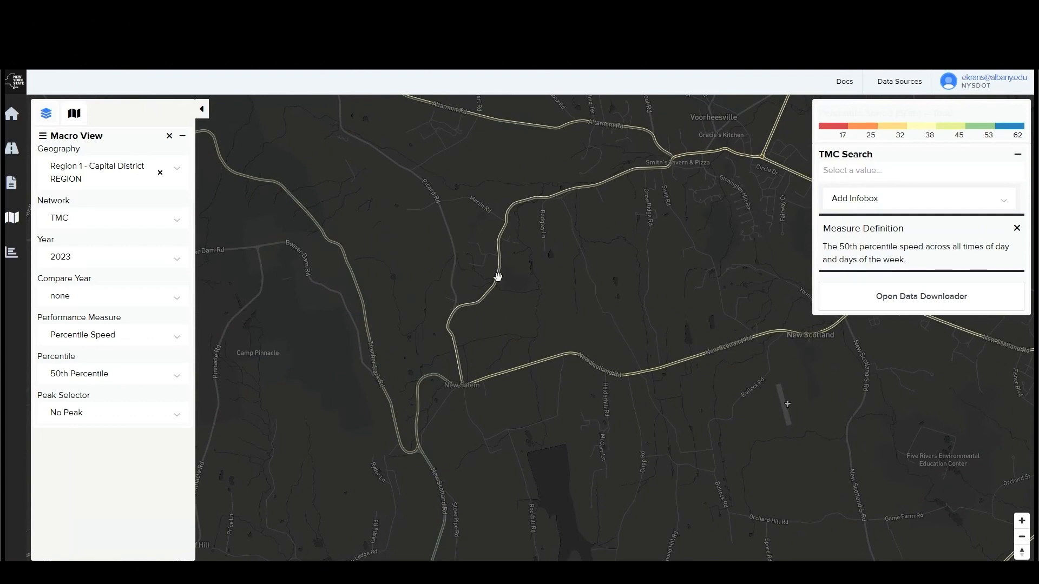
{"action": "scroll", "coordinate": [497, 278], "scroll_direction": "down", "scroll_amount": 3}
{"action": "scroll", "coordinate": [498, 278], "scroll_direction": "down", "scroll_amount": 5}
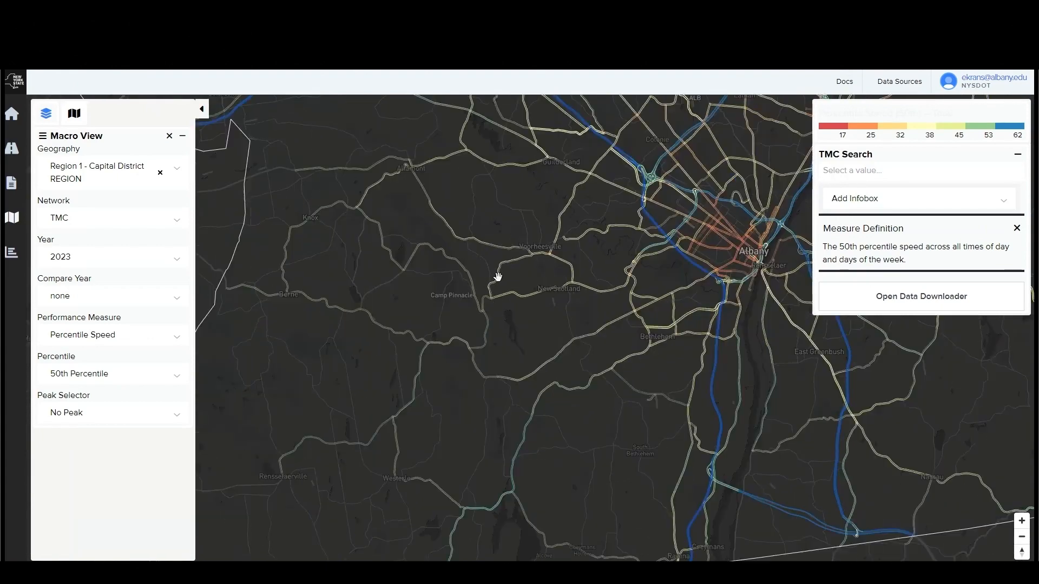
{"action": "scroll", "coordinate": [498, 278], "scroll_direction": "down", "scroll_amount": 3}
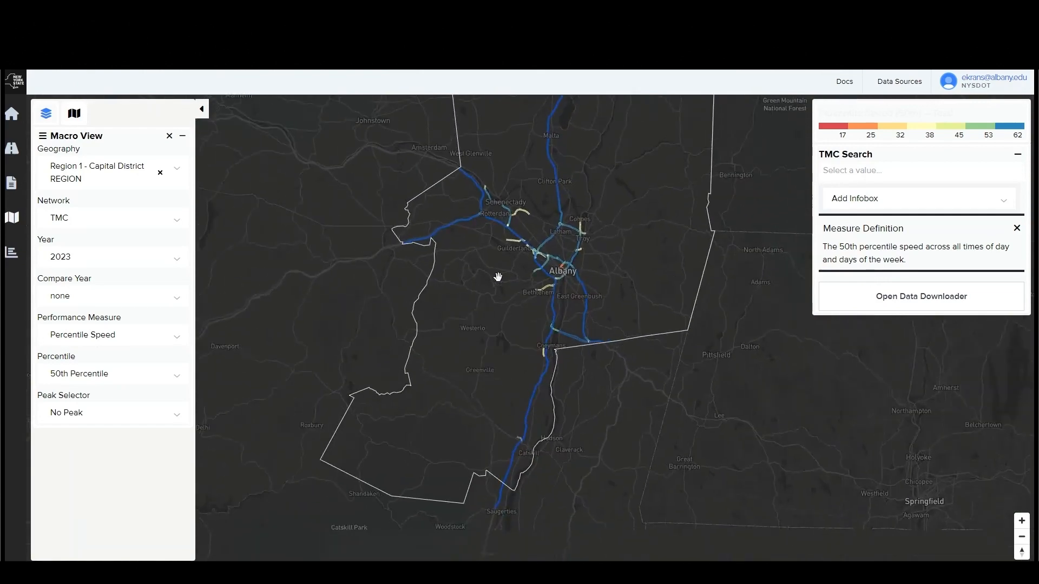
{"action": "left_click_drag", "start_coordinate": [445, 222], "coordinate": [423, 377]}
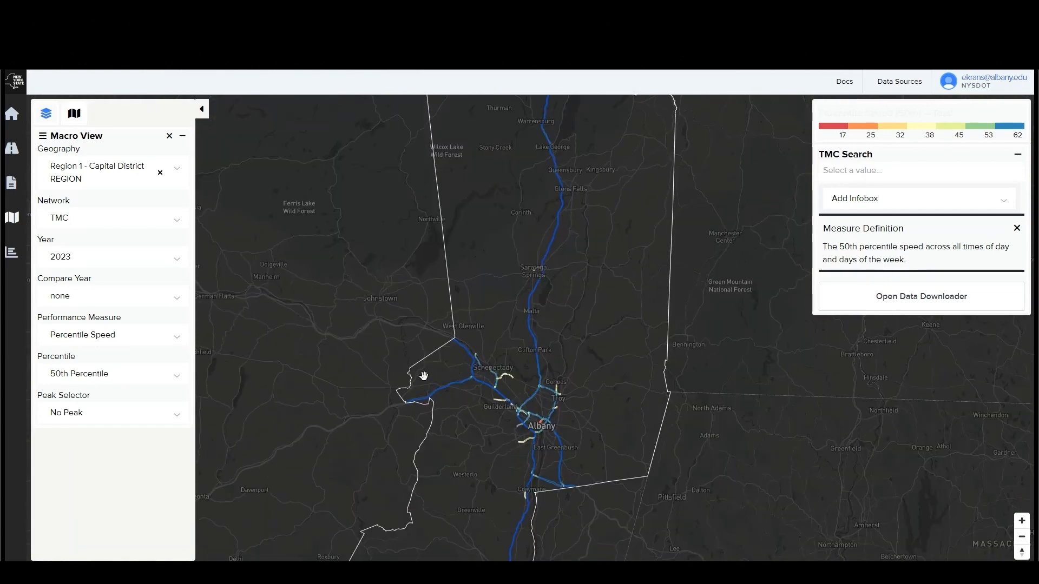
Check the available analysis years and comparison years, keeping 2023 as the year and none for the comparison
{"action": "left_click", "coordinate": [78, 259]}
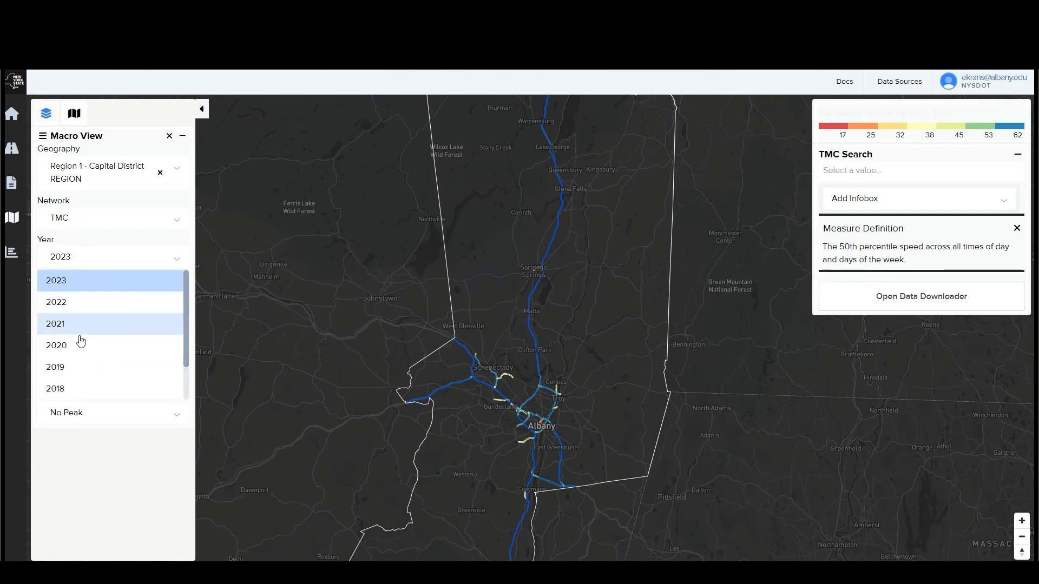
{"action": "scroll", "coordinate": [74, 325], "scroll_direction": "down", "scroll_amount": 1}
{"action": "scroll", "coordinate": [75, 324], "scroll_direction": "up", "scroll_amount": 1}
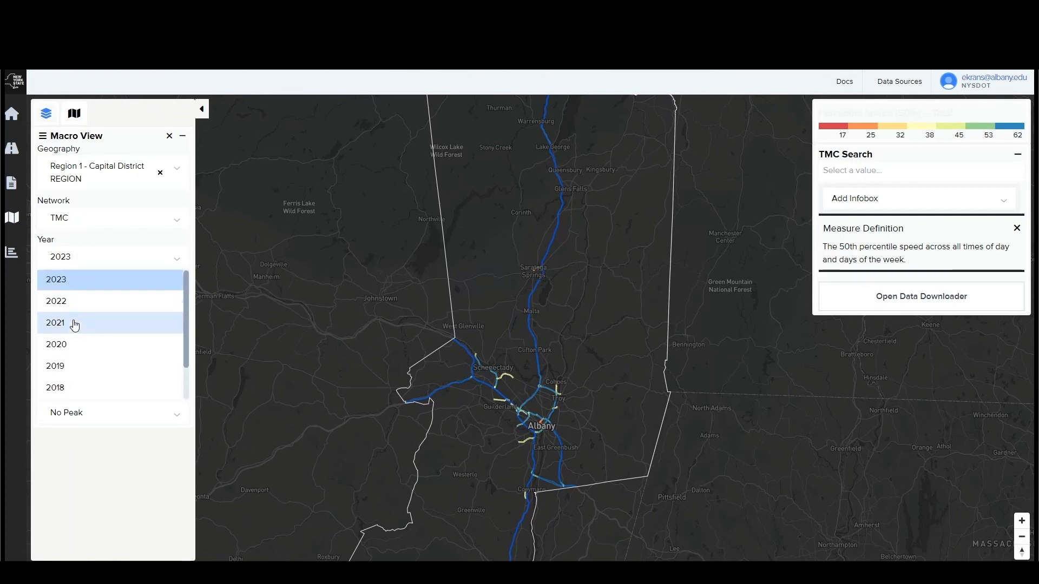
{"action": "left_click", "coordinate": [87, 277]}
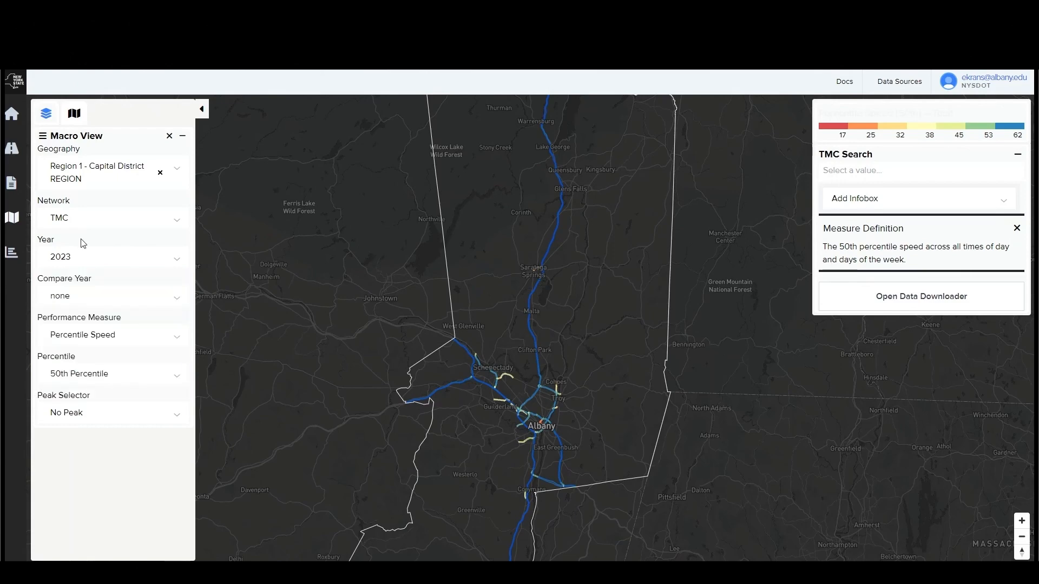
{"action": "left_click", "coordinate": [71, 298]}
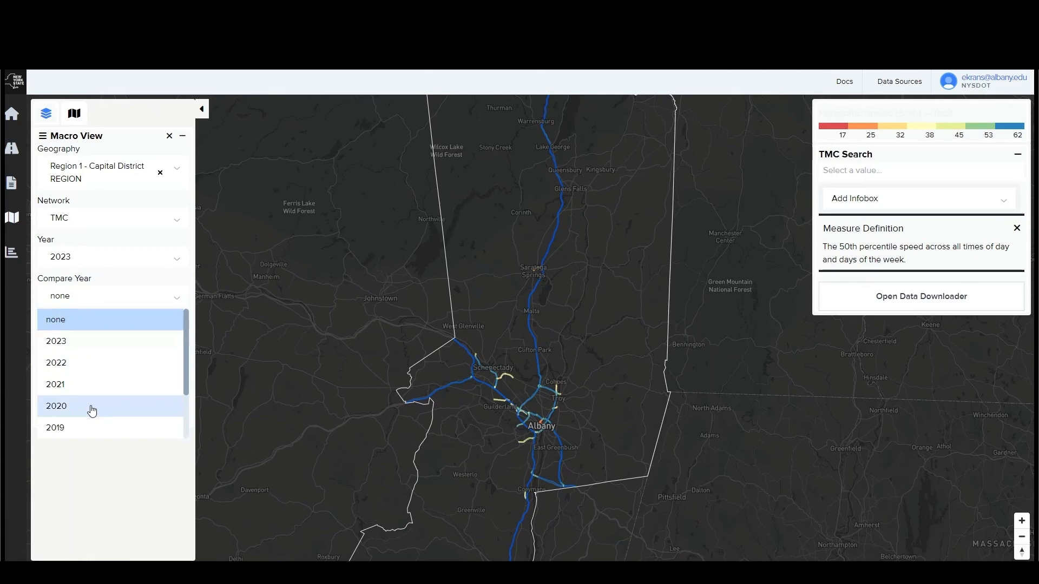
{"action": "left_click", "coordinate": [42, 274]}
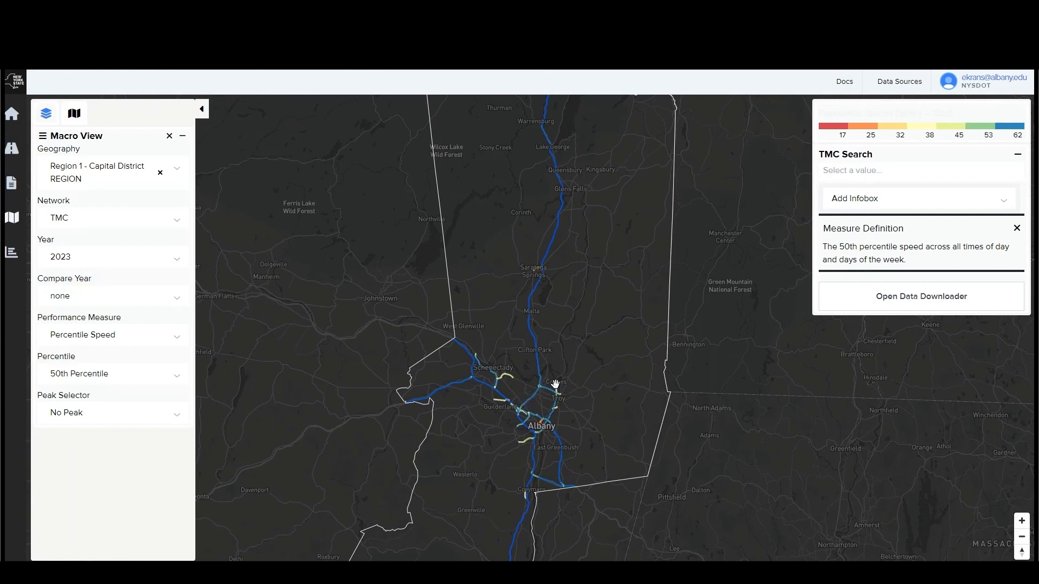
Open the Data Downloader and review the performance measures and metadata among its selected variables
{"action": "left_click", "coordinate": [911, 307]}
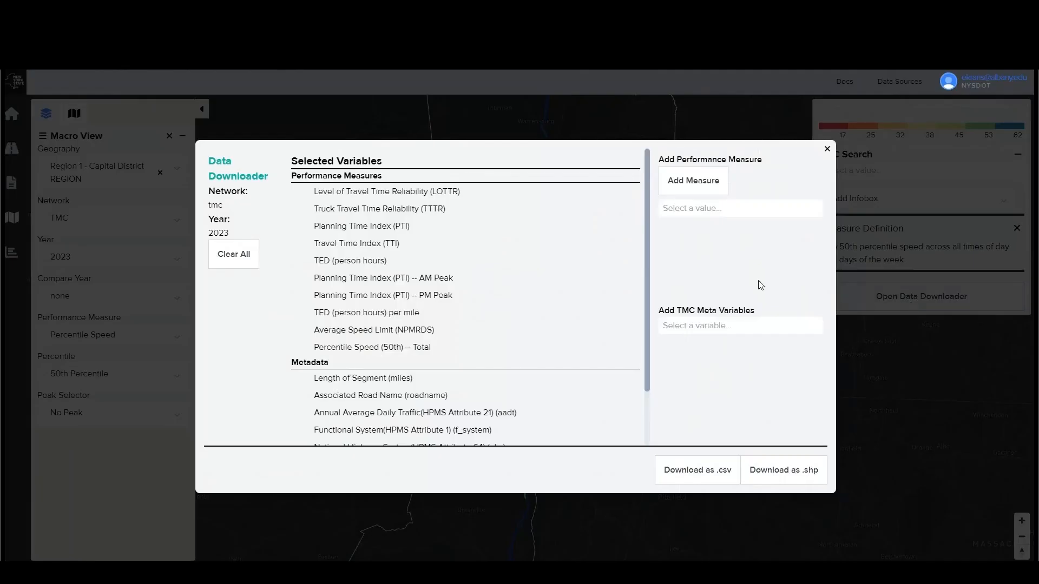
{"action": "scroll", "coordinate": [456, 247], "scroll_direction": "down", "scroll_amount": 1}
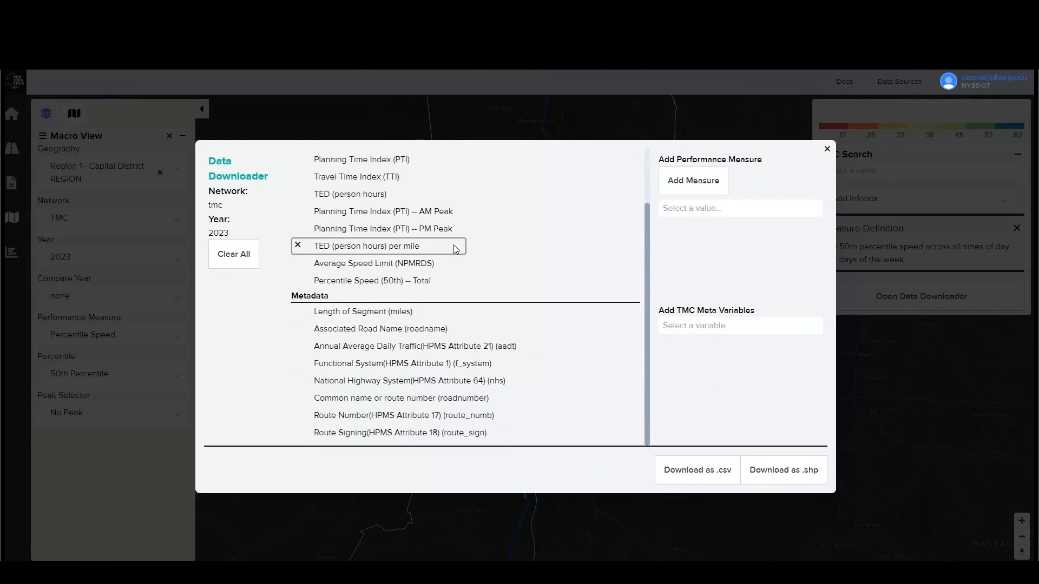
{"action": "scroll", "coordinate": [456, 248], "scroll_direction": "up", "scroll_amount": 2}
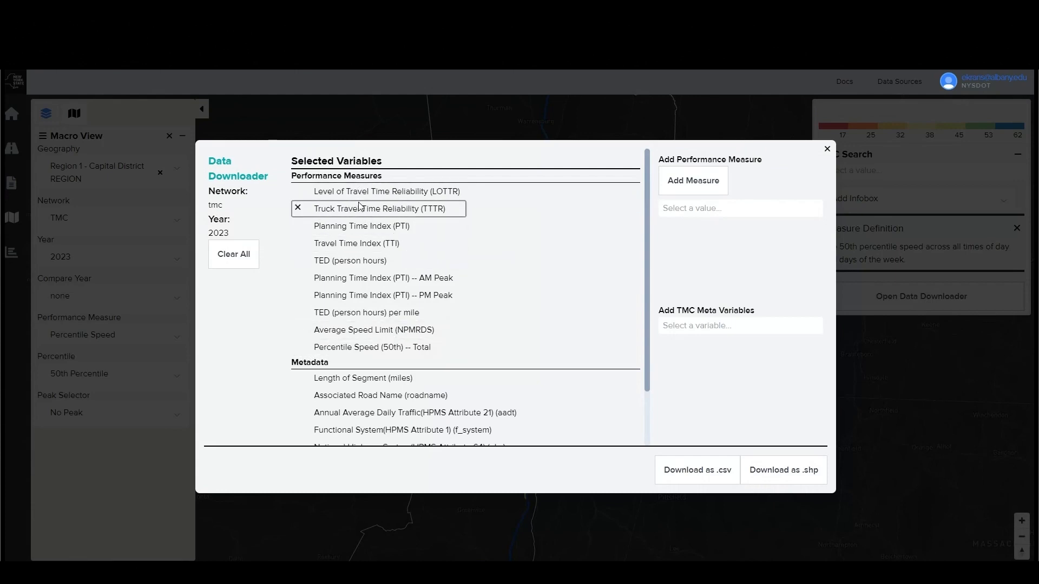
{"action": "scroll", "coordinate": [409, 340], "scroll_direction": "down", "scroll_amount": 2}
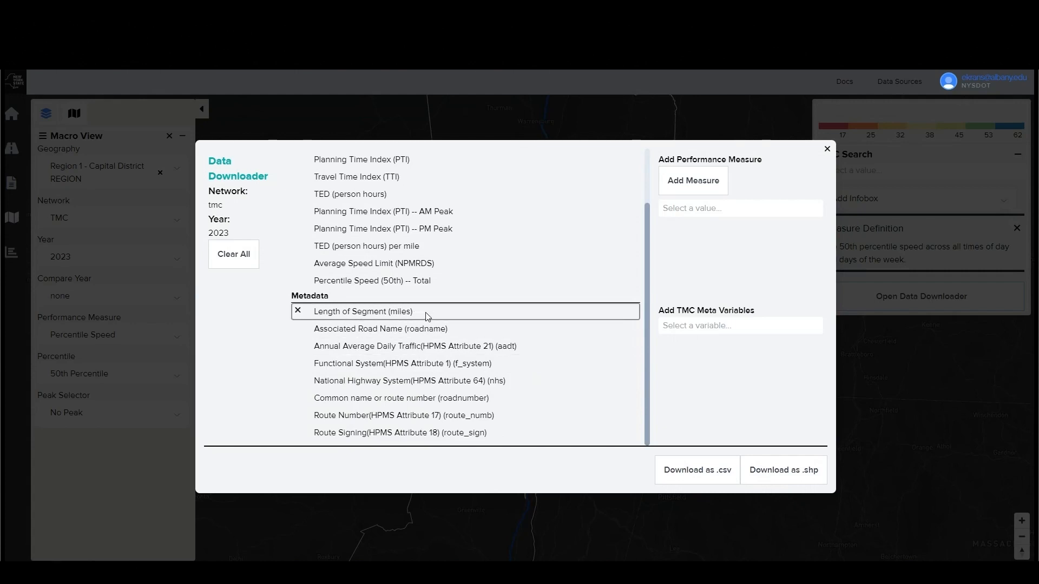
{"action": "scroll", "coordinate": [422, 341], "scroll_direction": "up", "scroll_amount": 1}
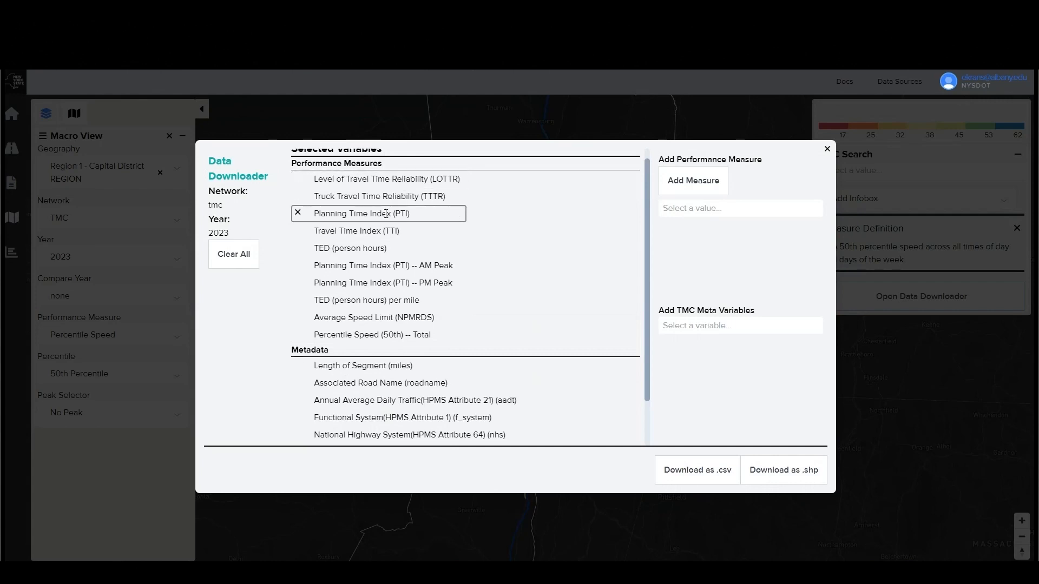
Add the RIS attribute Annual Average of Daily Traffic (AADT) – Current Year Estimate to the download's performance measures
{"action": "left_click", "coordinate": [697, 216]}
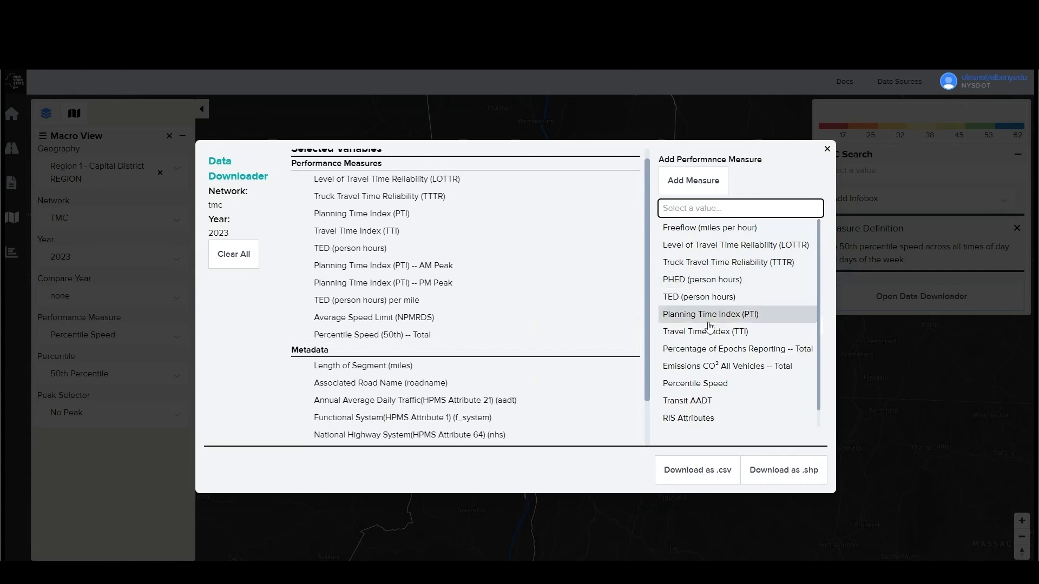
{"action": "scroll", "coordinate": [709, 328], "scroll_direction": "down", "scroll_amount": 1}
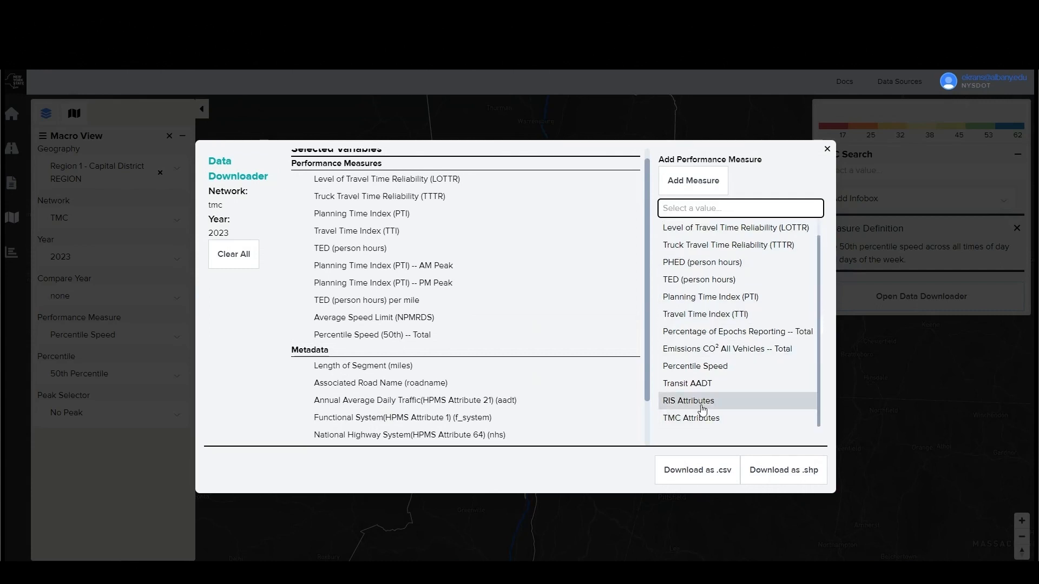
{"action": "left_click", "coordinate": [702, 410]}
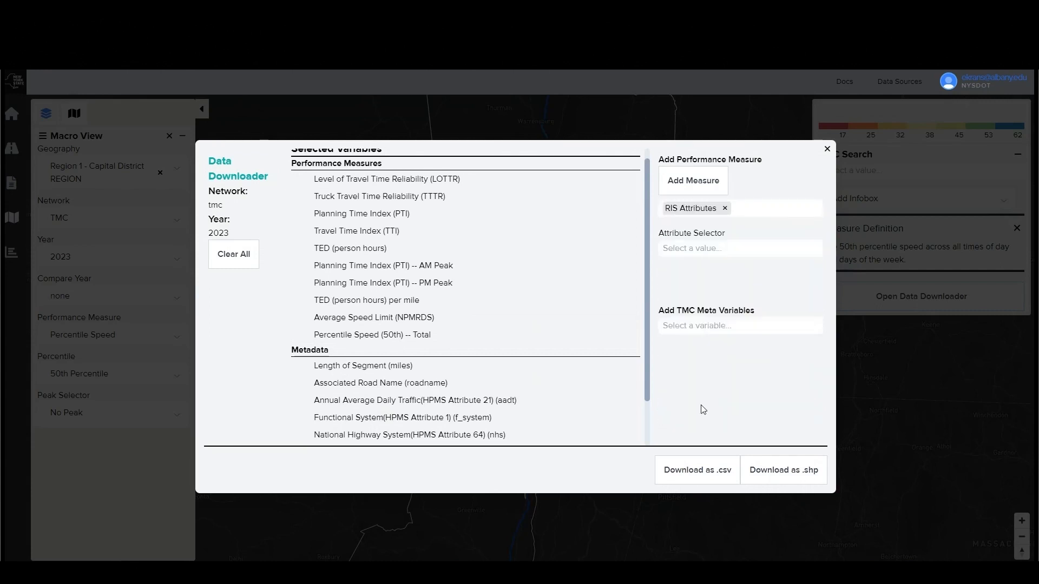
{"action": "left_click", "coordinate": [706, 249]}
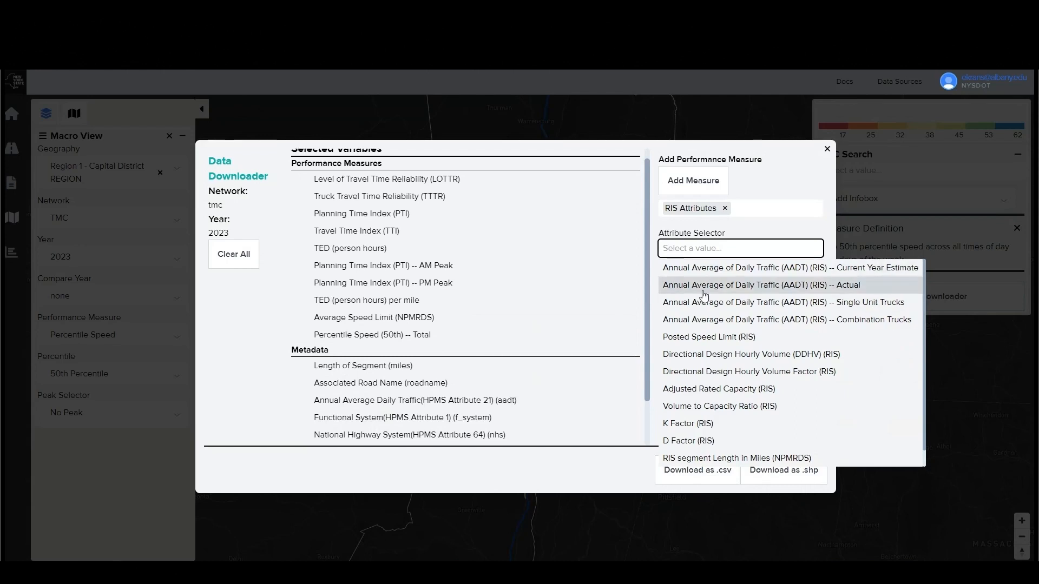
{"action": "left_click", "coordinate": [716, 268]}
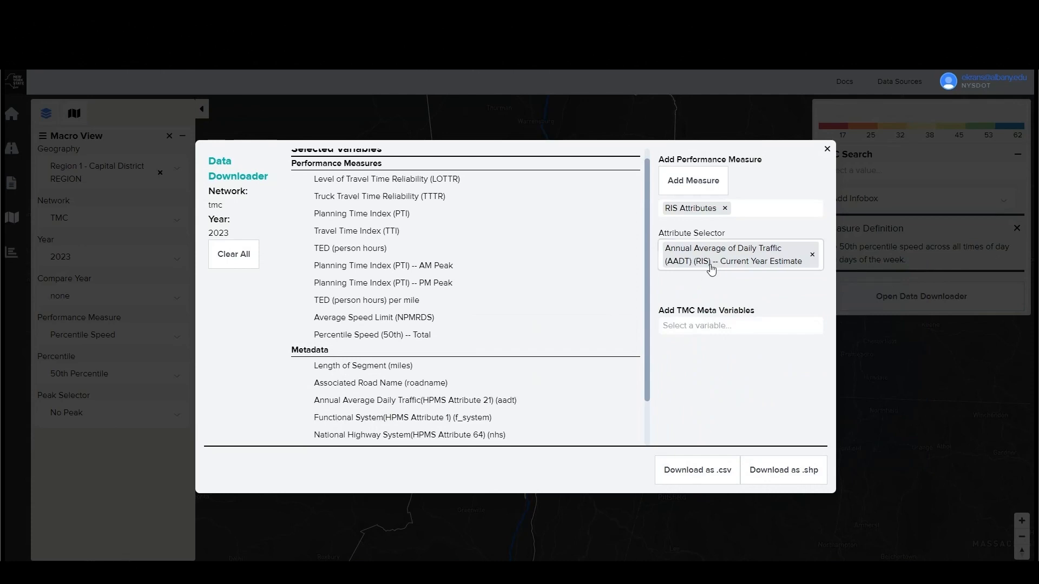
{"action": "left_click", "coordinate": [684, 184]}
Add the TMC attribute Annual Average of Daily Traffic (AADT) (NPMRDS) to the download's performance measures
{"action": "left_click", "coordinate": [687, 209]}
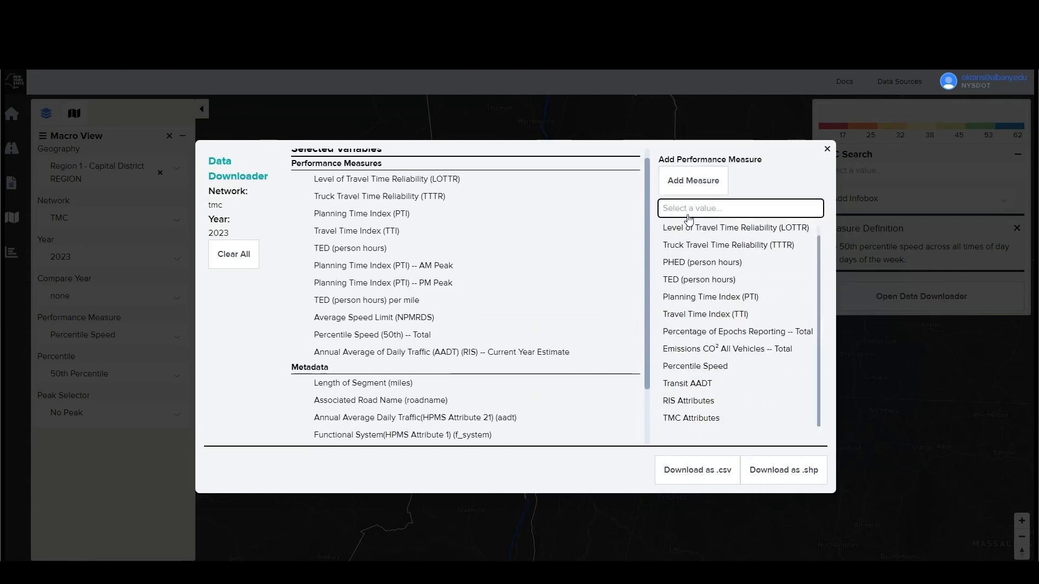
{"action": "left_click", "coordinate": [702, 419]}
{"action": "left_click", "coordinate": [677, 252]}
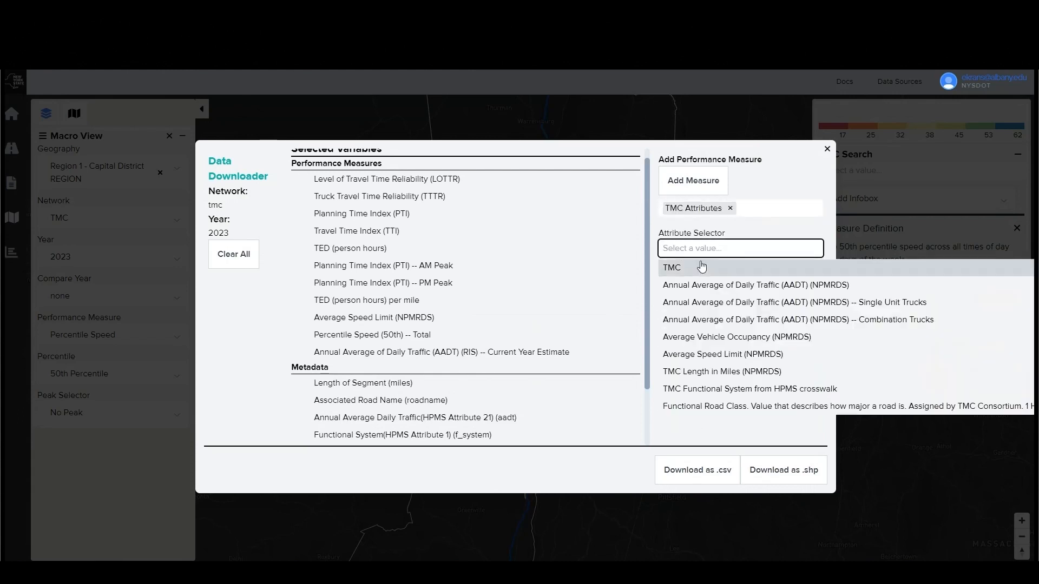
{"action": "left_click", "coordinate": [717, 289]}
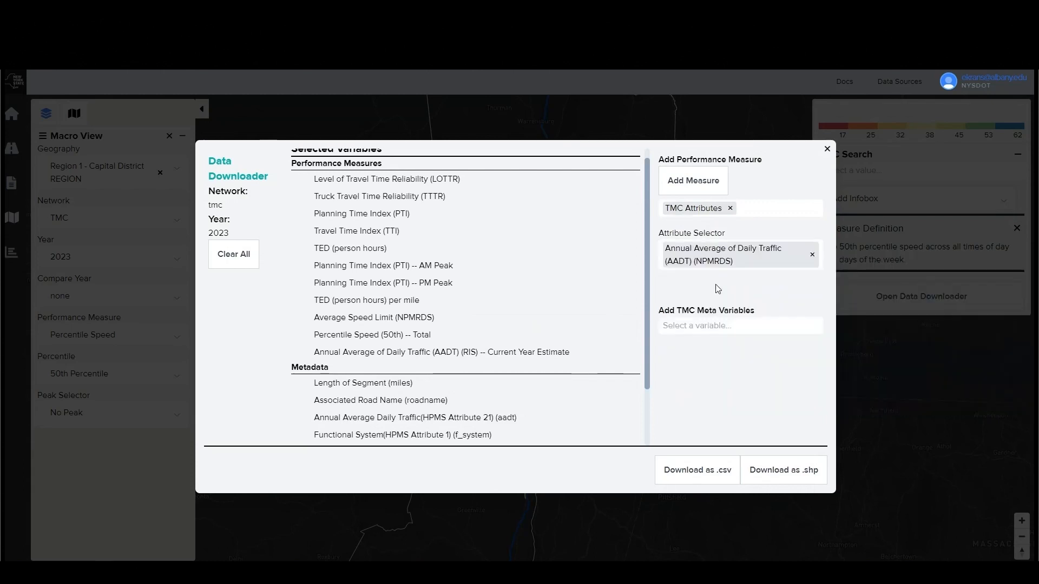
{"action": "left_click", "coordinate": [689, 181]}
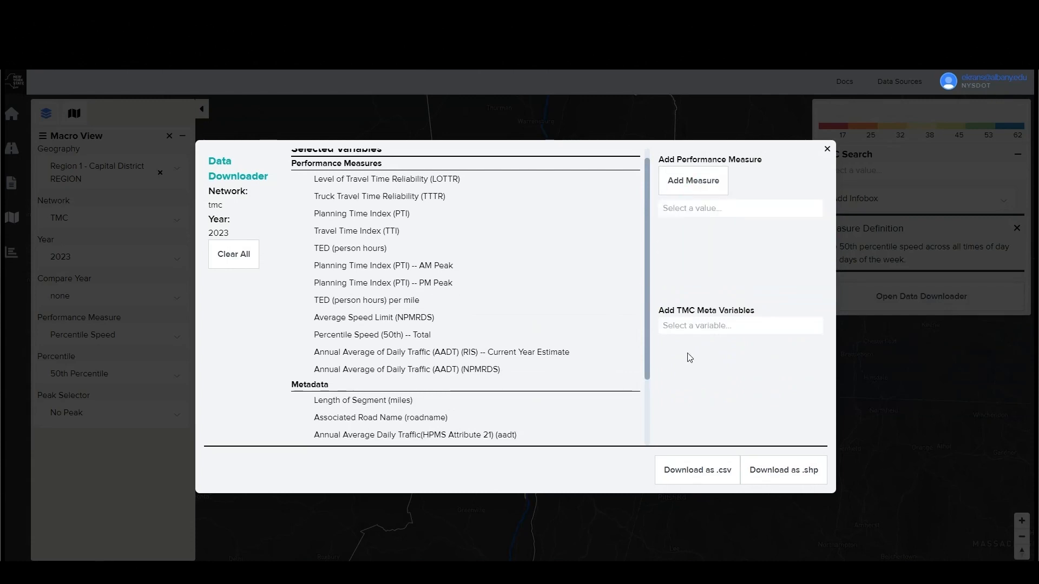
Look over the available TMC meta variables without adding any, and download the selected variables as a .csv file
{"action": "left_click", "coordinate": [685, 326]}
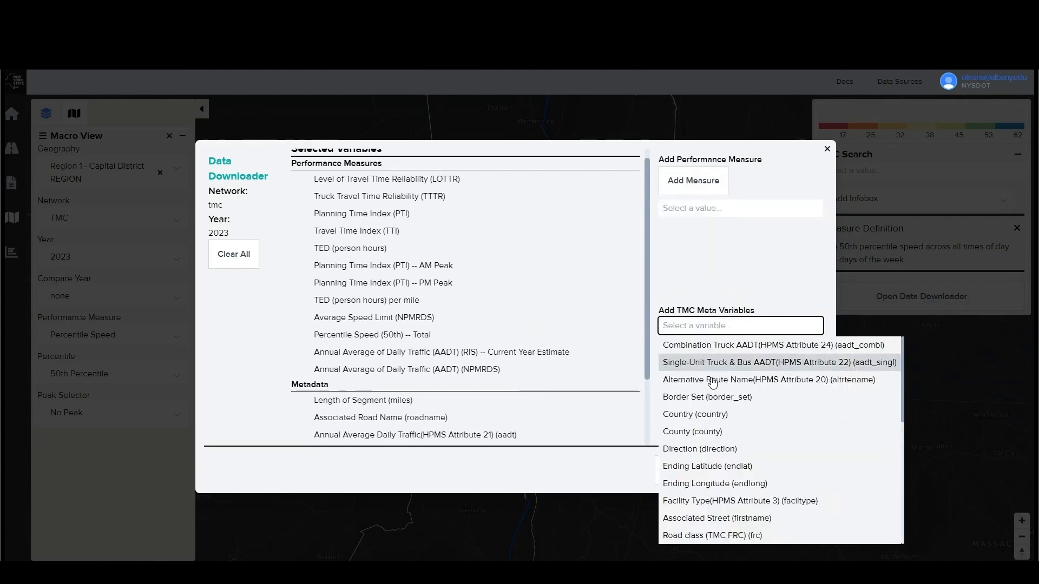
{"action": "scroll", "coordinate": [706, 417], "scroll_direction": "down", "scroll_amount": 2}
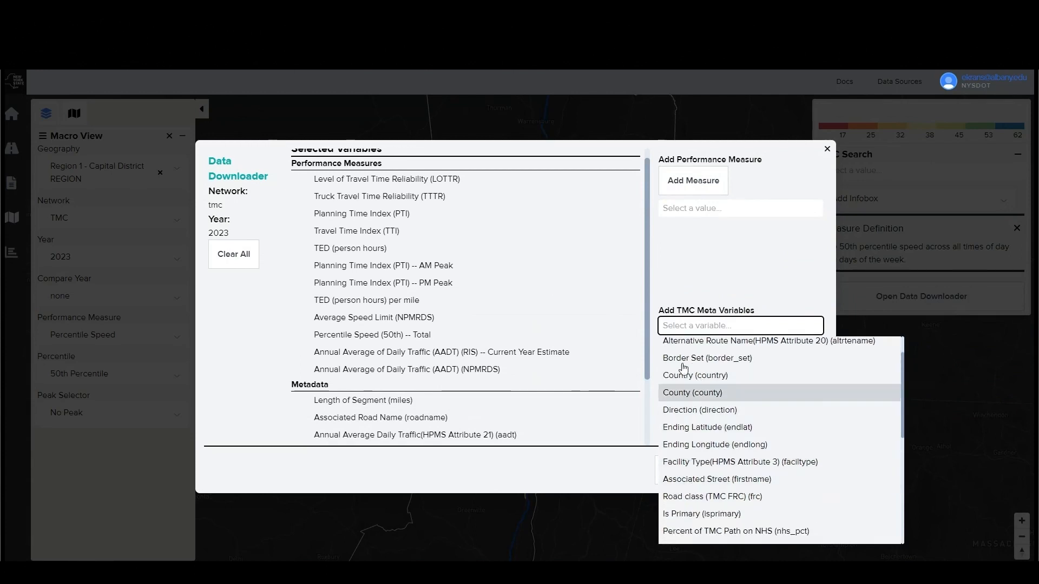
{"action": "left_click", "coordinate": [711, 263]}
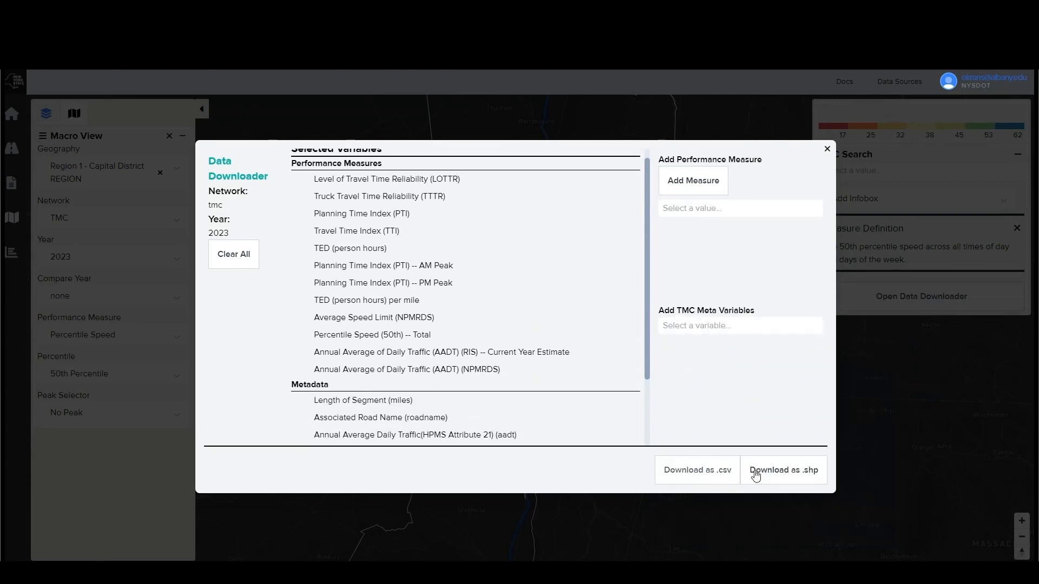
{"action": "left_click", "coordinate": [692, 473]}
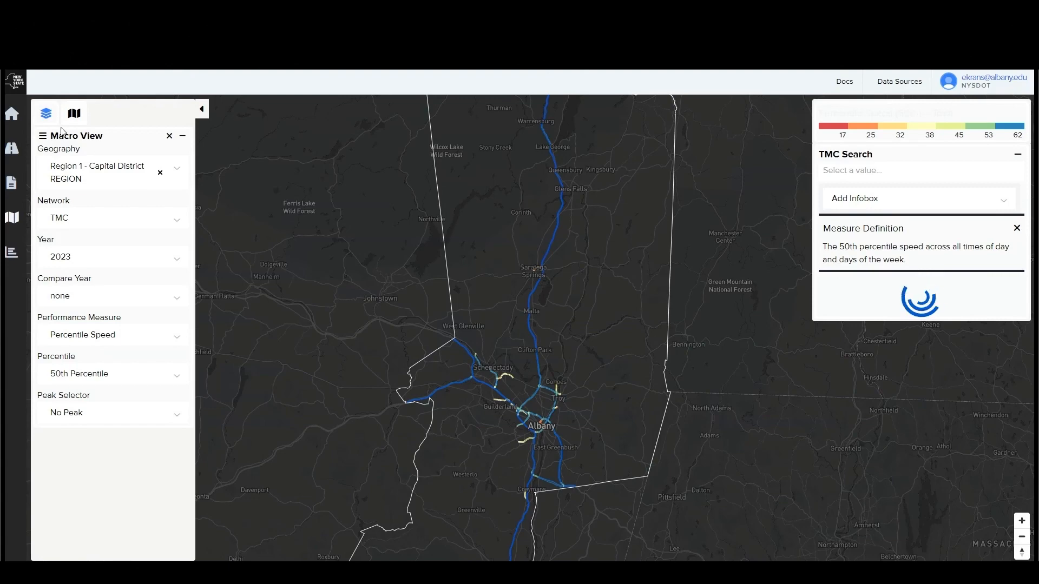
Return to the home page and review the Regional Analysis options for reliability, congestion, emissions and PM3
{"action": "left_click", "coordinate": [12, 113]}
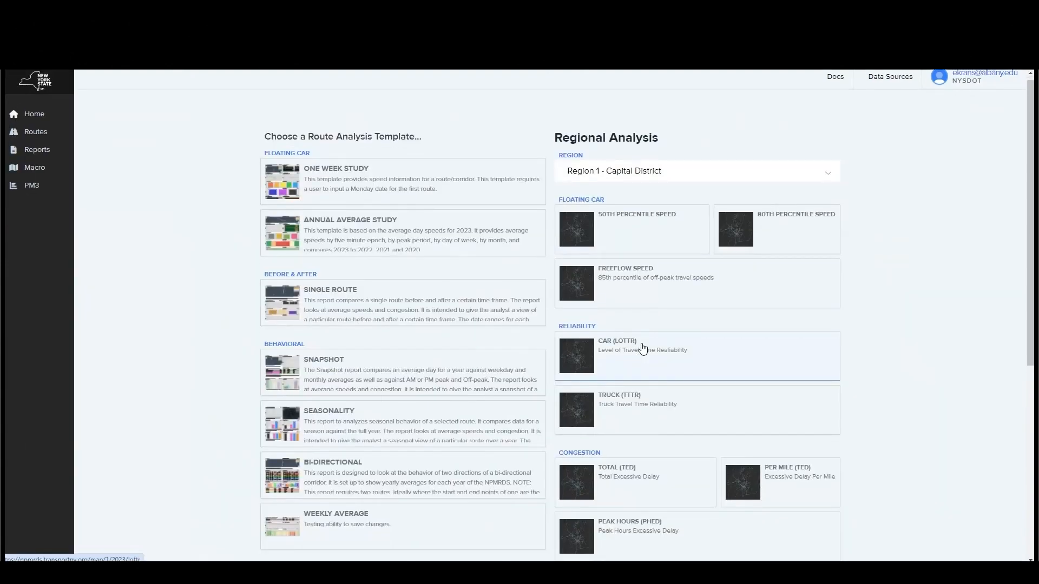
{"action": "scroll", "coordinate": [644, 348], "scroll_direction": "down", "scroll_amount": 2}
{"action": "scroll", "coordinate": [654, 239], "scroll_direction": "down", "scroll_amount": 1}
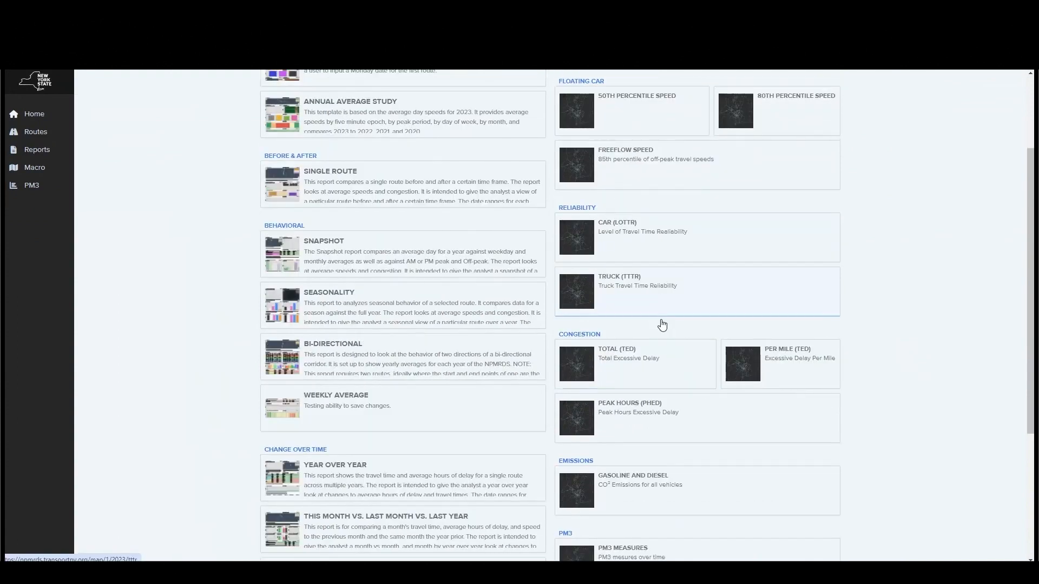
{"action": "scroll", "coordinate": [657, 323], "scroll_direction": "down", "scroll_amount": 1}
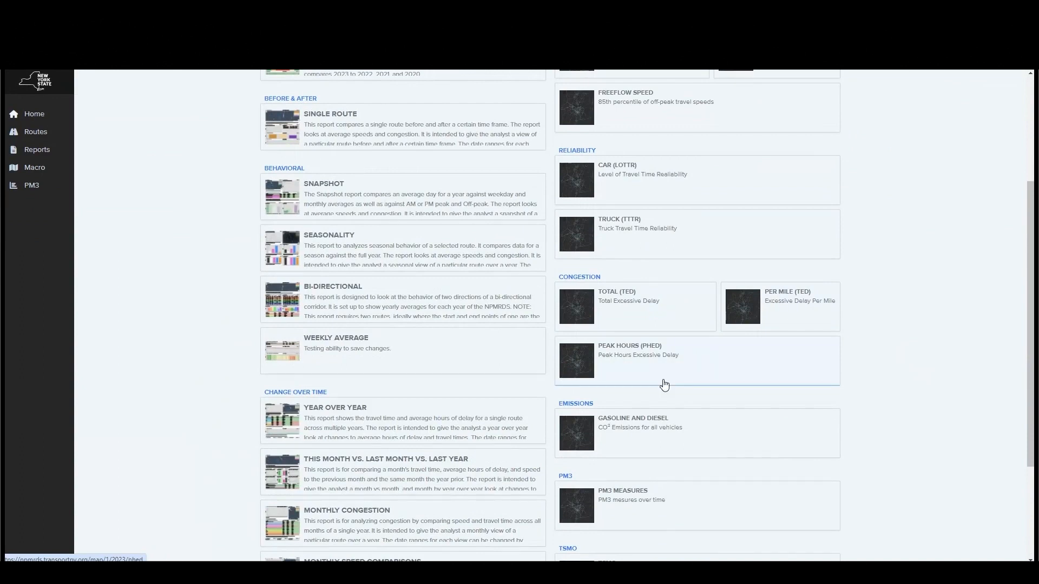
{"action": "scroll", "coordinate": [696, 251], "scroll_direction": "up", "scroll_amount": 3}
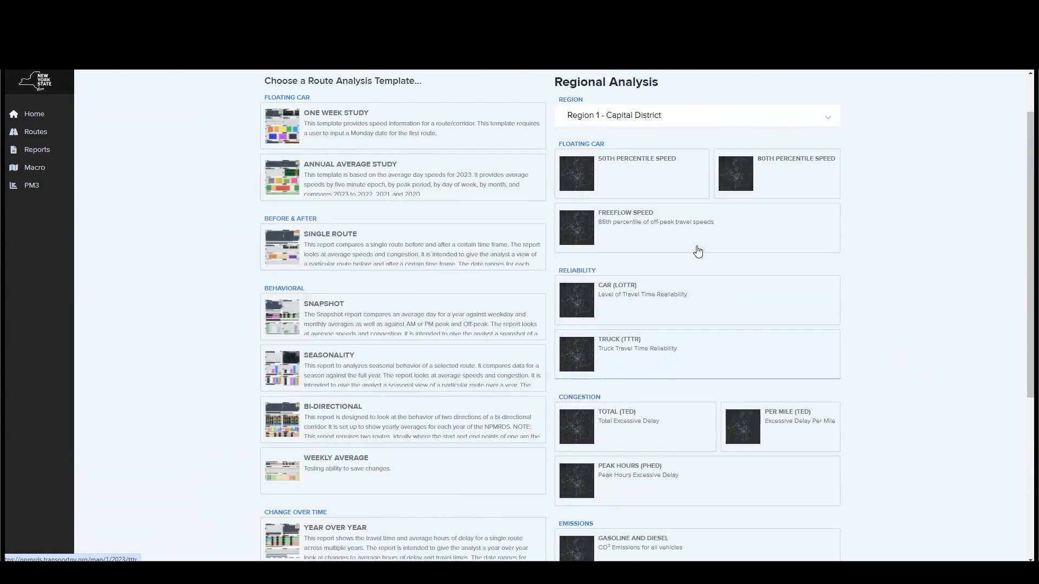